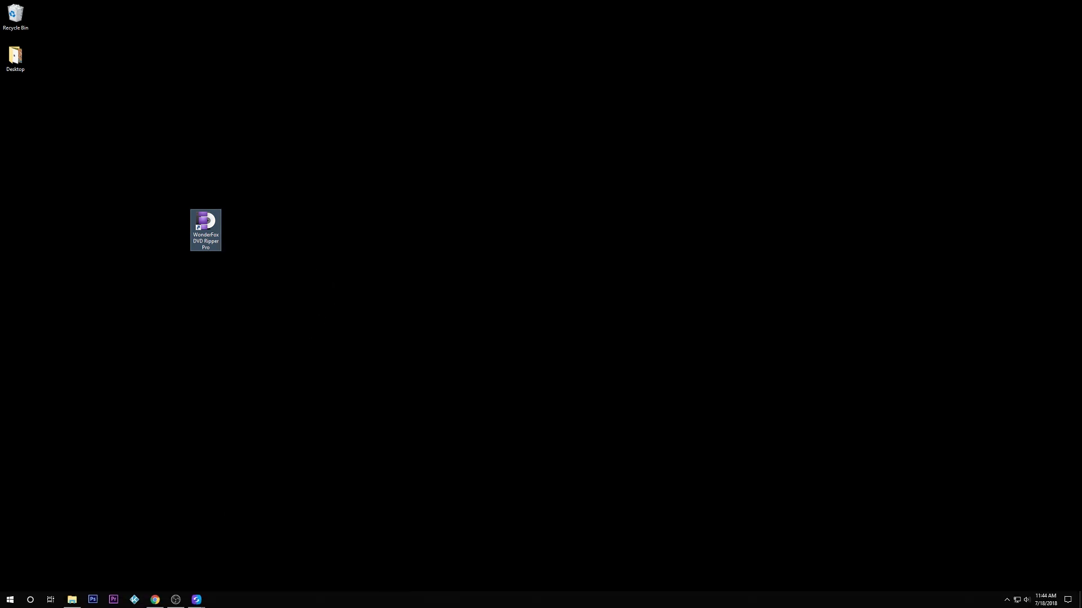
Switch to Chrome and read the WonderFox DVD Ripper Pro product page, covering its decryption features, conversion speed and supported formats.
mouse_move(155, 600)
left_click(154, 600)
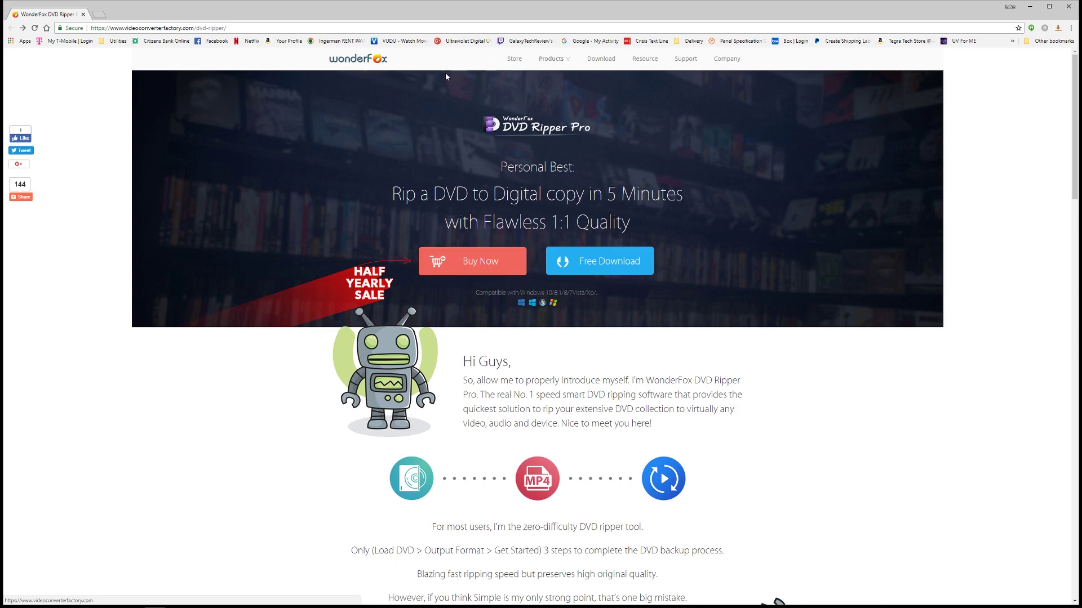
mouse_move(542, 66)
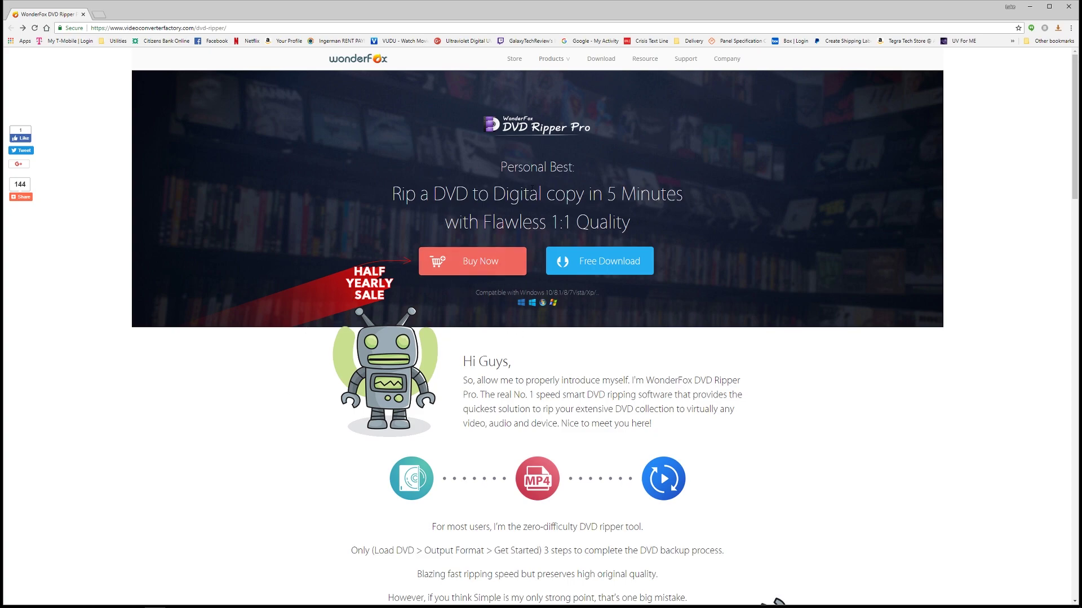
scroll(461, 356, "down", 5)
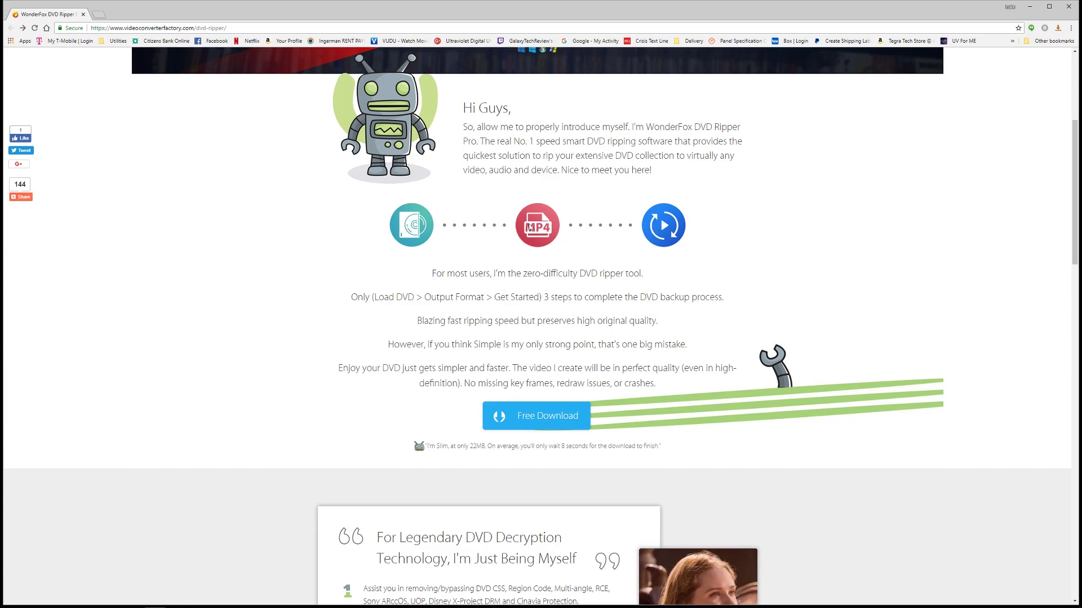
scroll(479, 276, "down", 4)
scroll(479, 276, "down", 2)
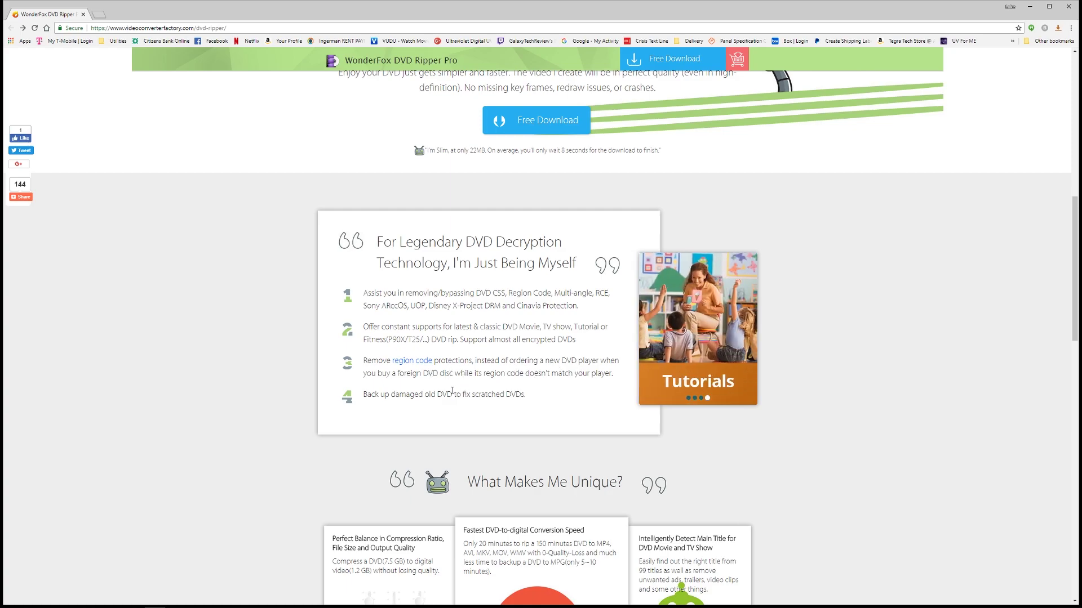
scroll(308, 379, "down", 5)
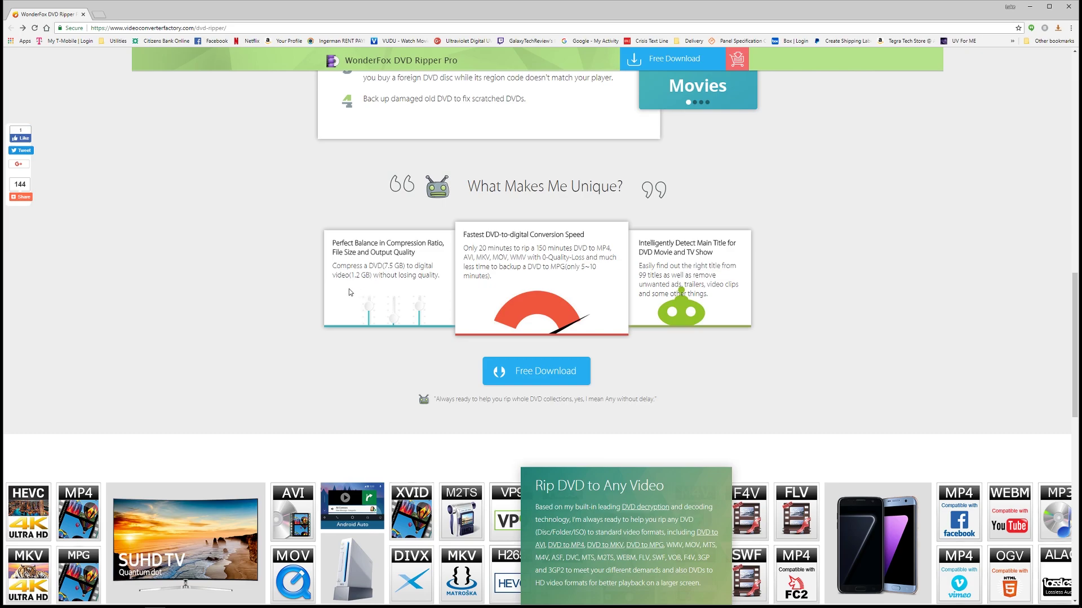
scroll(628, 372, "down", 4)
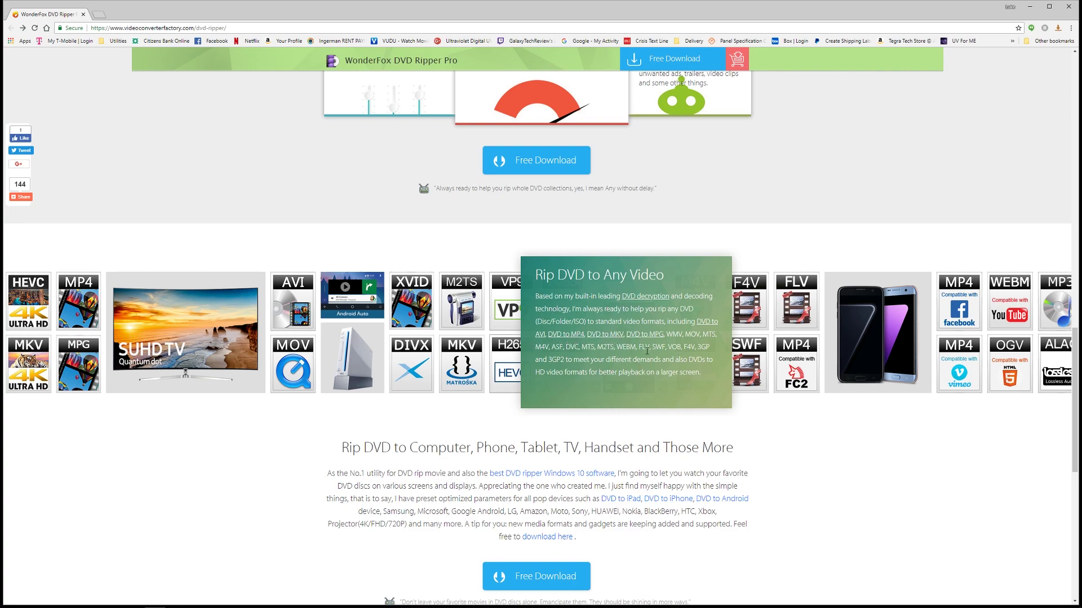
scroll(612, 386, "down", 2)
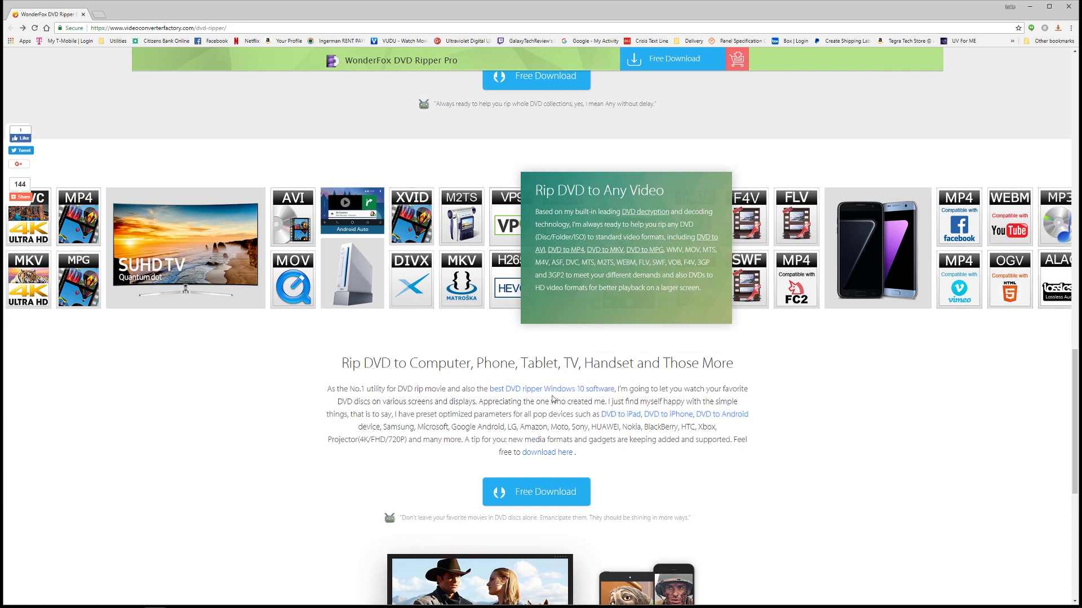
scroll(424, 413, "down", 3)
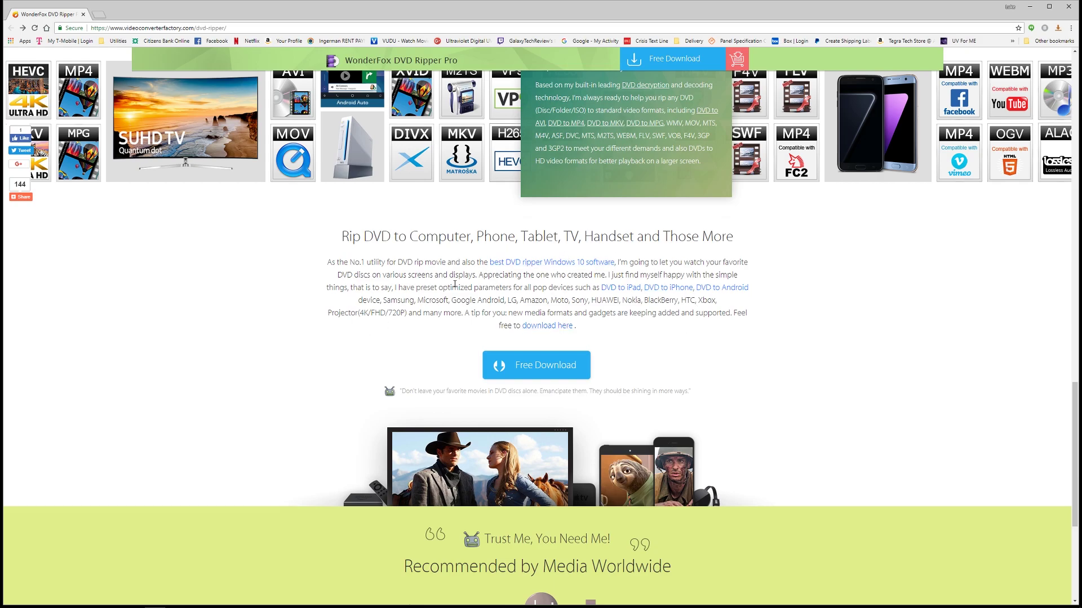
scroll(486, 313, "up", 12)
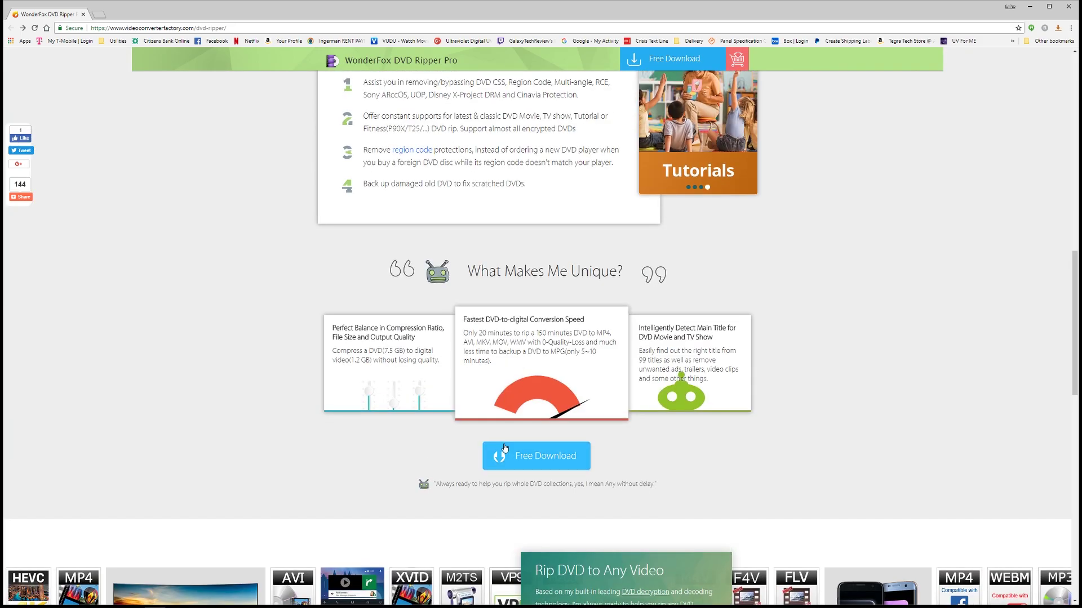
scroll(549, 473, "up", 5)
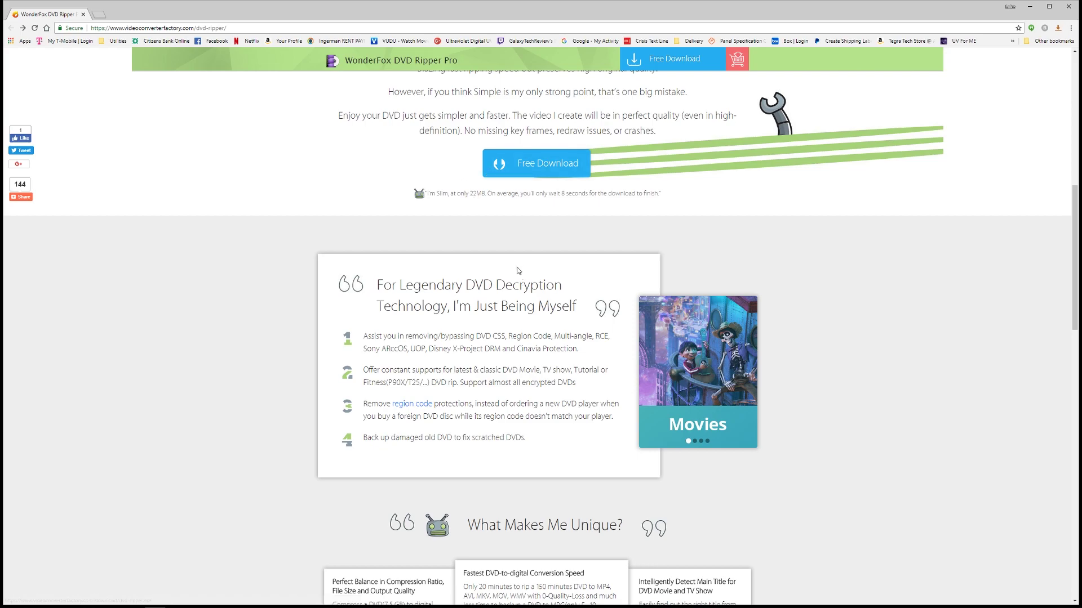
View the licence purchase options for DVD Ripper Pro, and return to the product page.
scroll(475, 188, "up", 9)
left_click(463, 255)
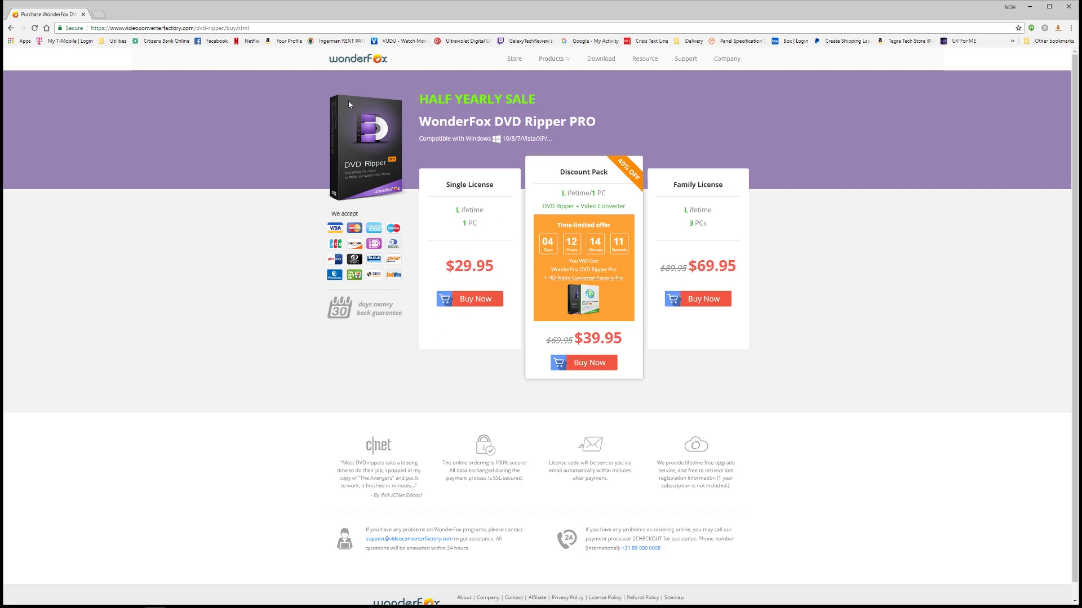
left_click(11, 27)
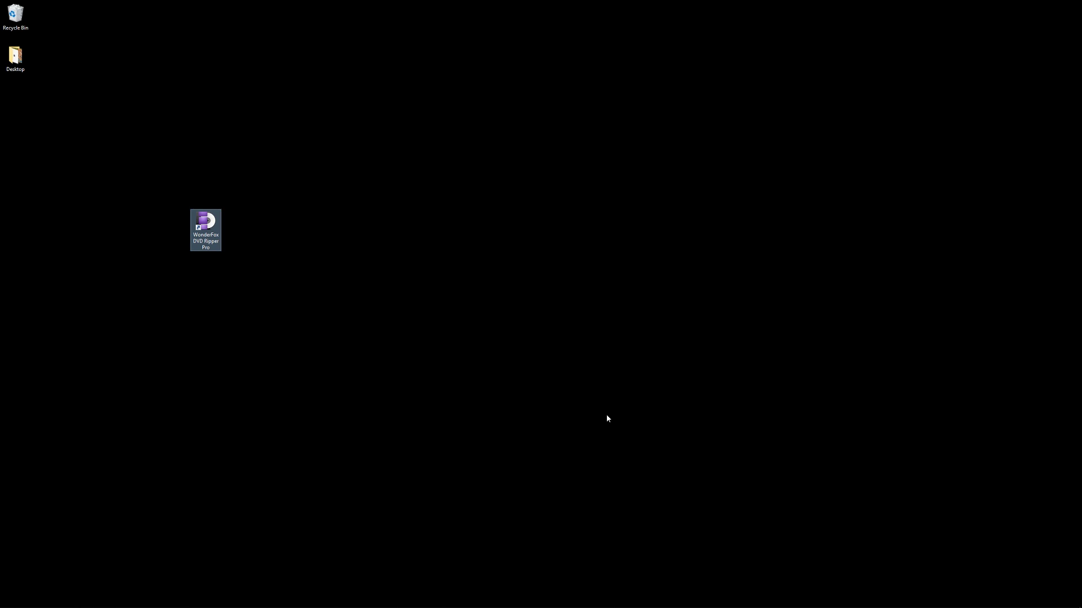
Launch WonderFox DVD Ripper Pro from the desktop and run a check for updates.
key("Return")
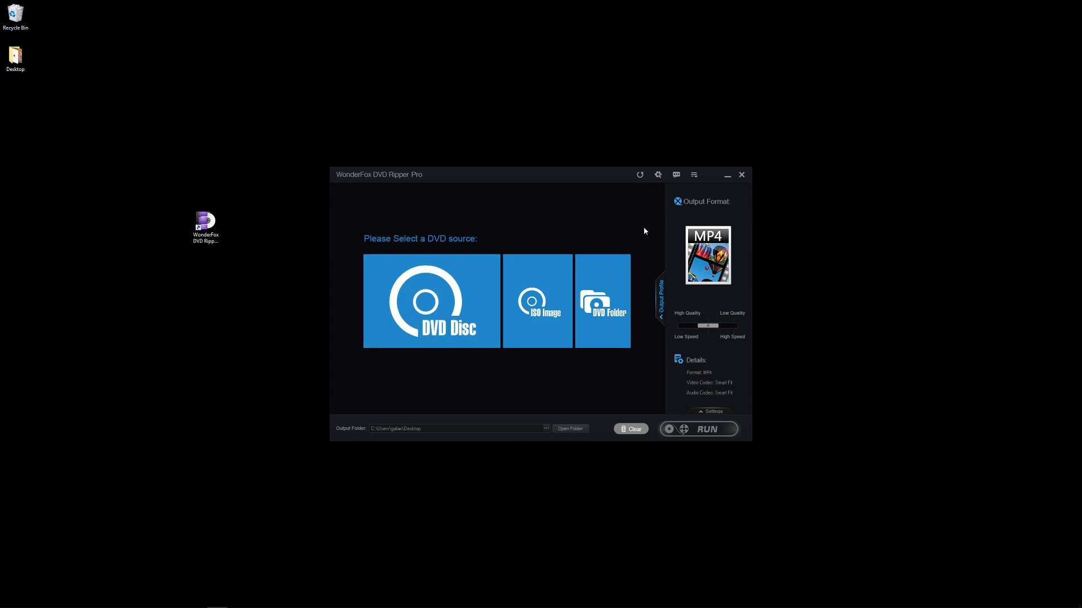
left_click(641, 179)
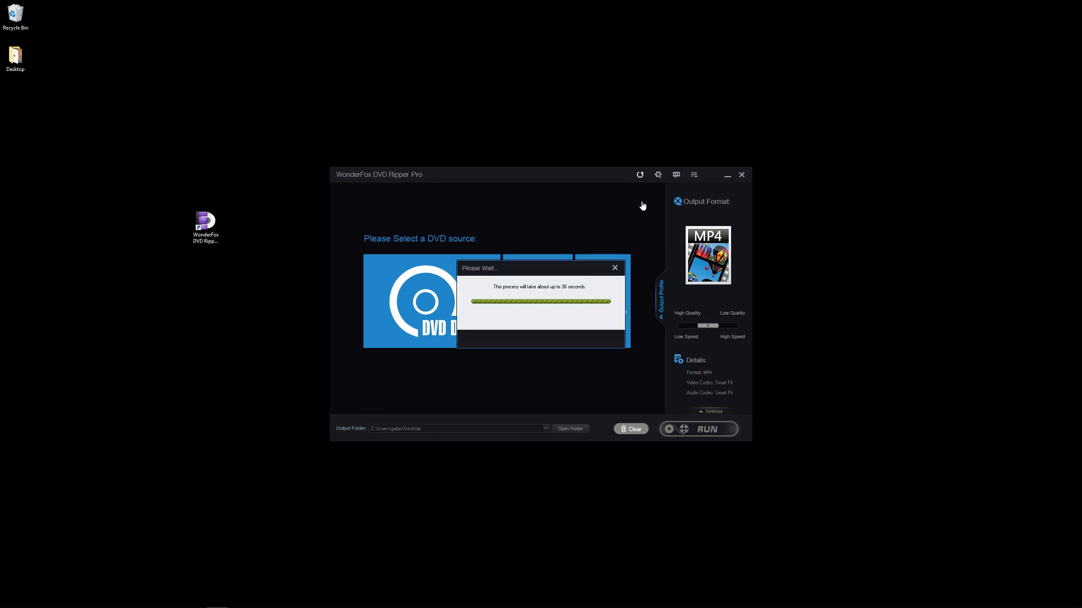
left_click(599, 365)
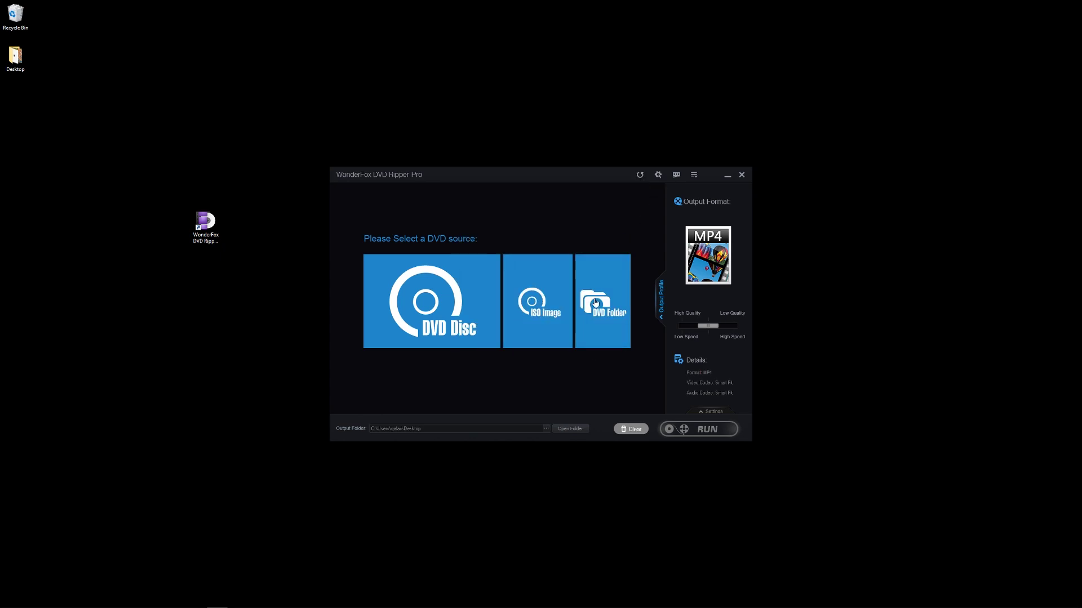
View the program's About information and its Help topics, closing each window after reading.
left_click(695, 177)
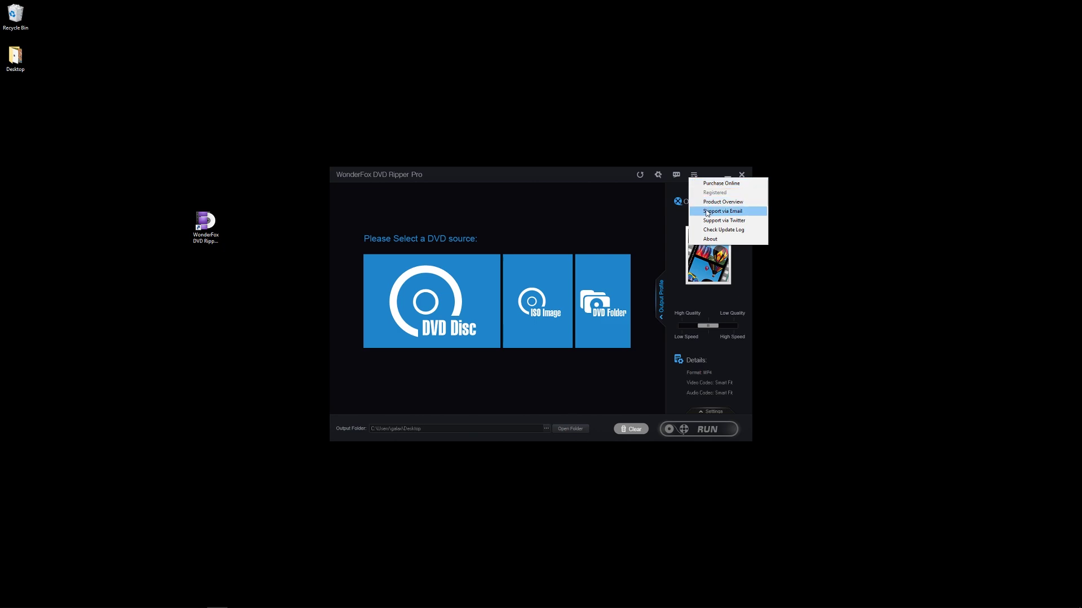
left_click(708, 240)
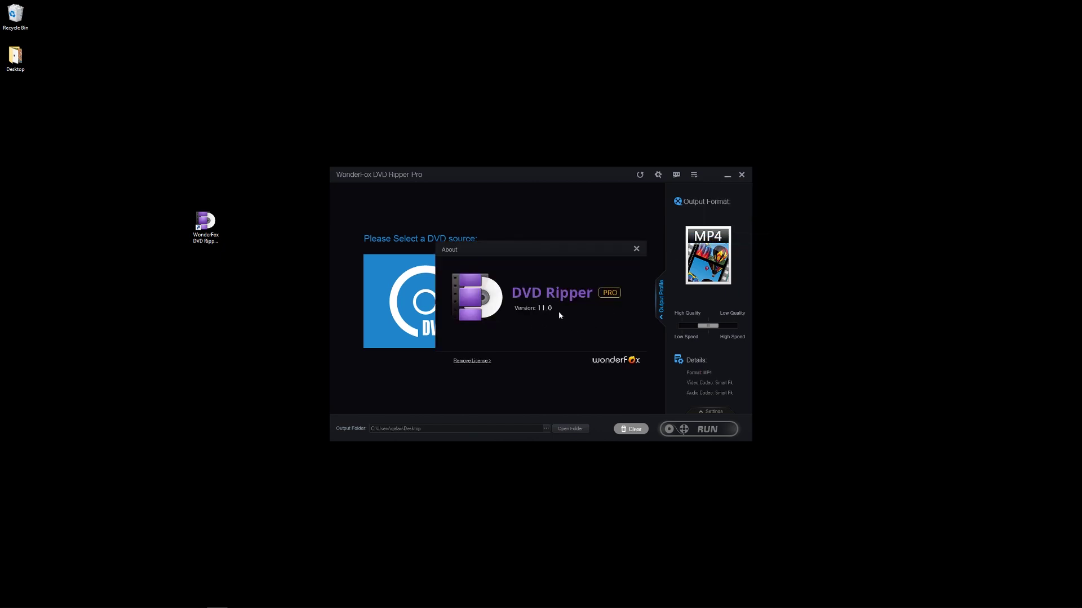
left_click(637, 249)
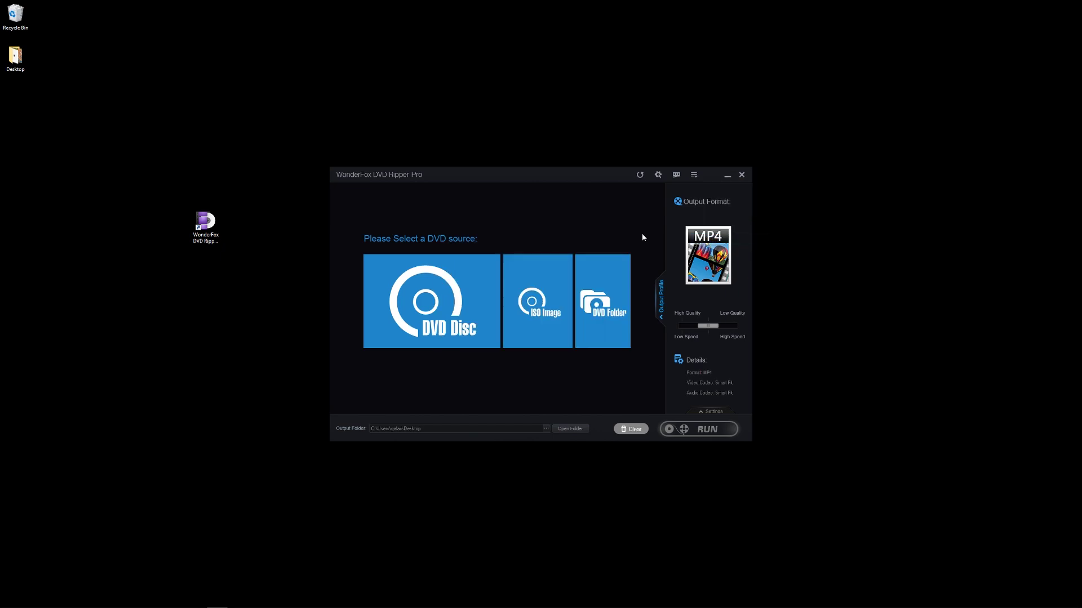
left_click(677, 176)
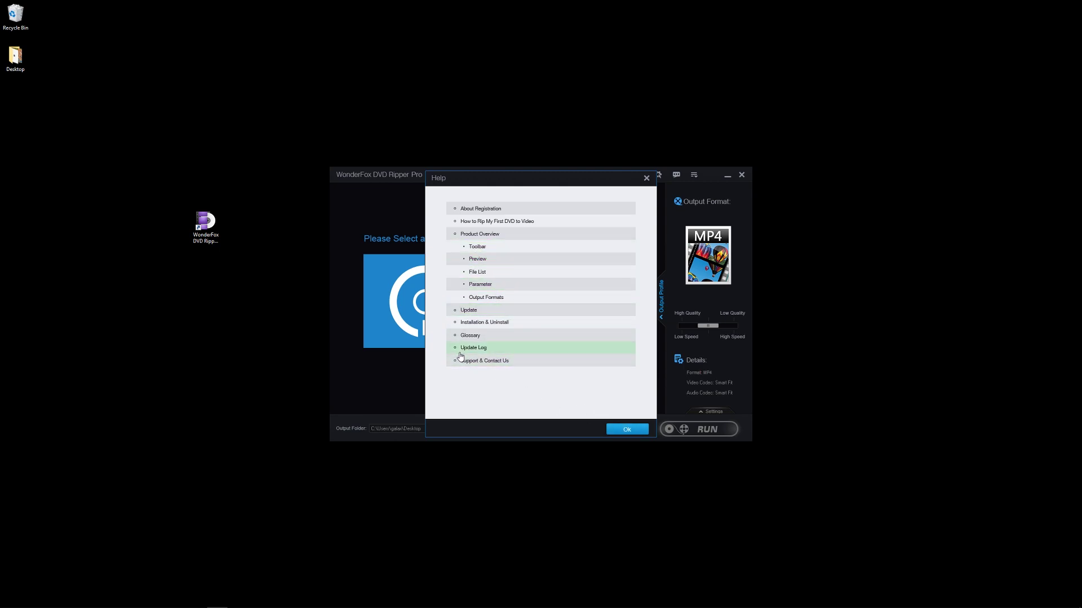
left_click(620, 430)
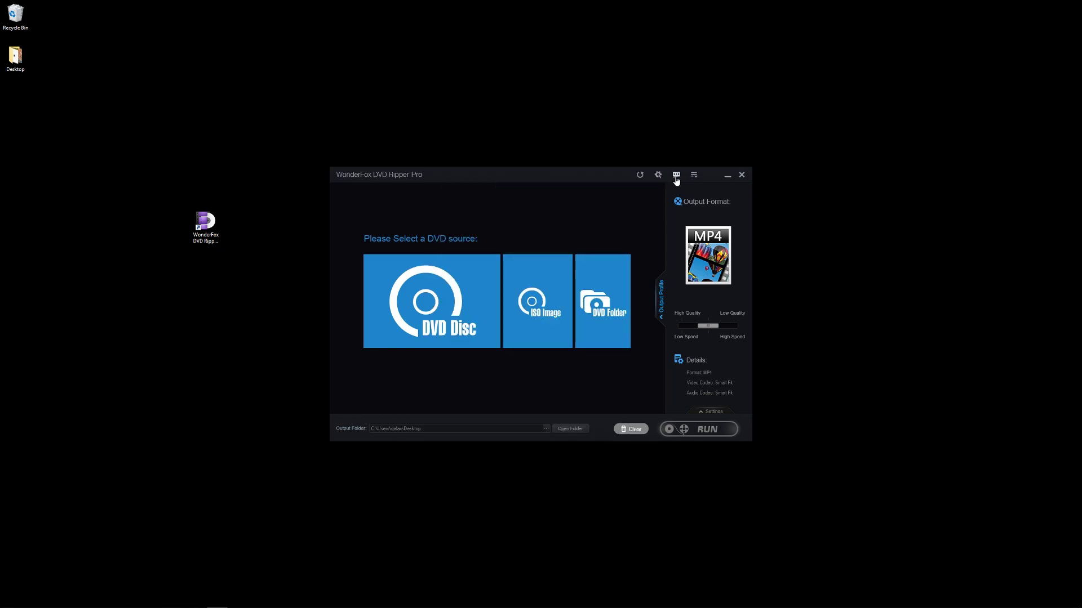
Review the General, Conversion, Download and DVD Ripping options, including the After Done actions and CPU core choices, and cancel without changes.
left_click(658, 177)
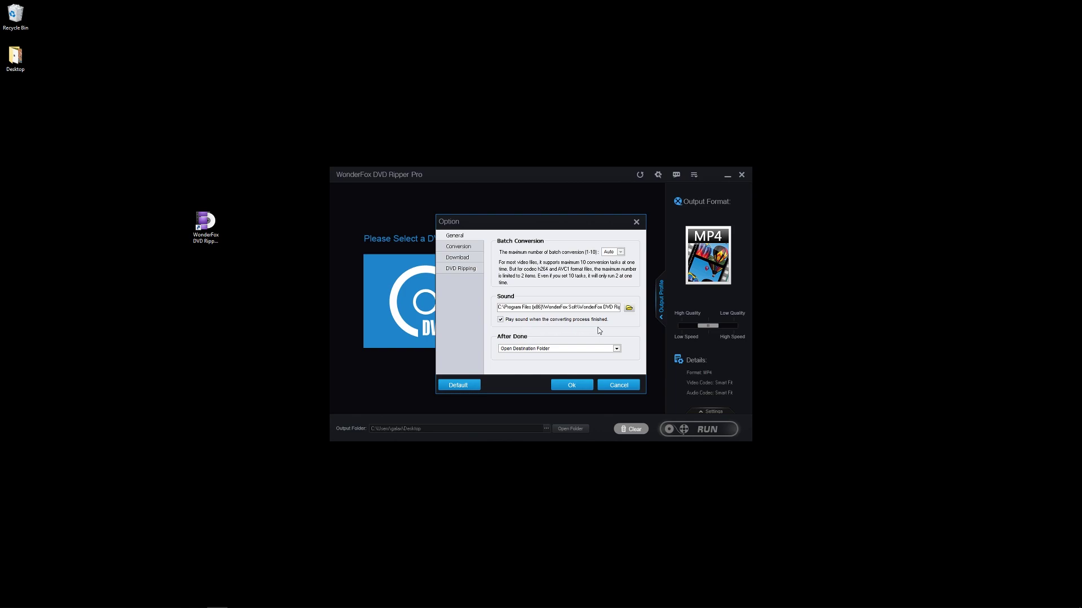
left_click(616, 349)
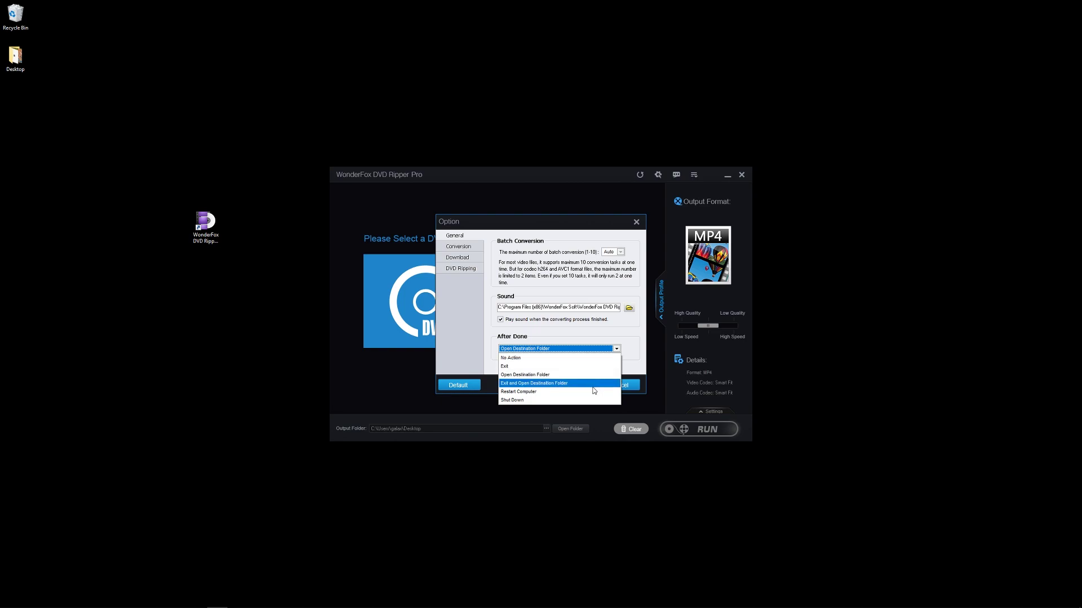
left_click(467, 302)
left_click(463, 250)
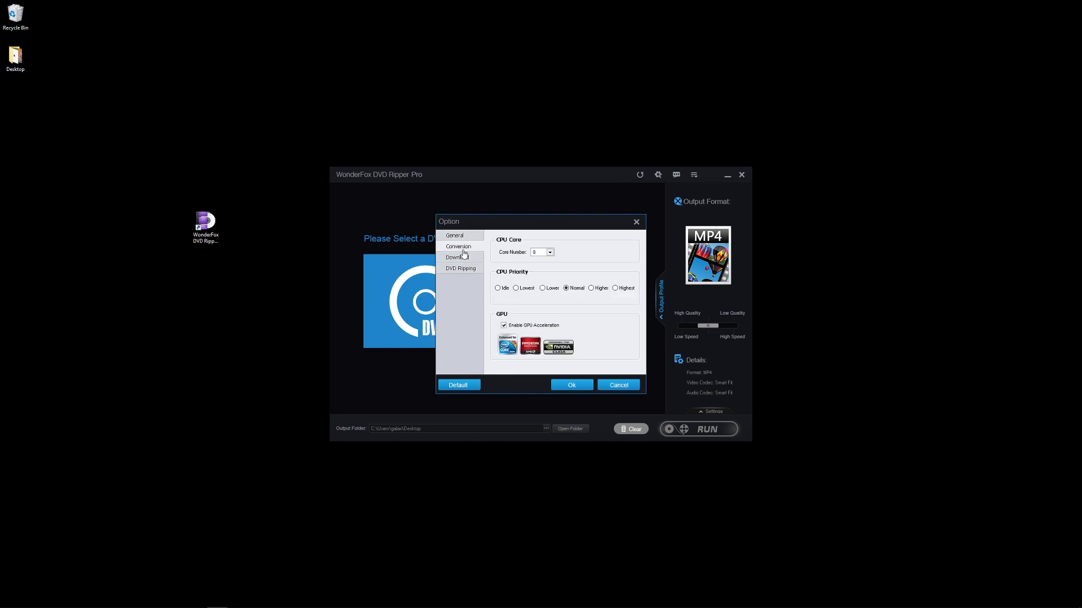
left_click(550, 253)
left_click(550, 254)
left_click(462, 259)
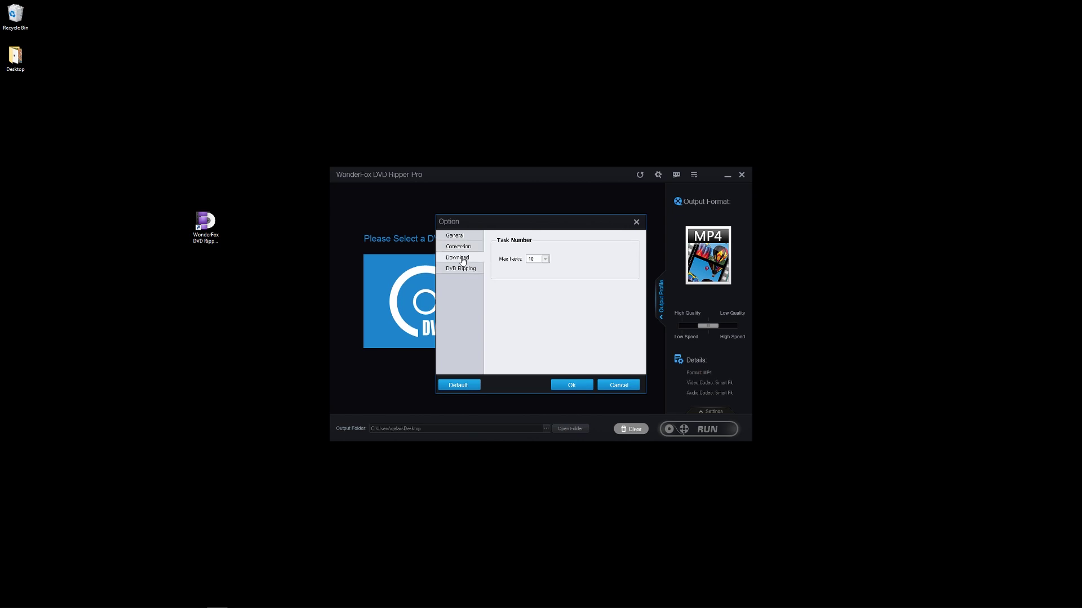
left_click(473, 269)
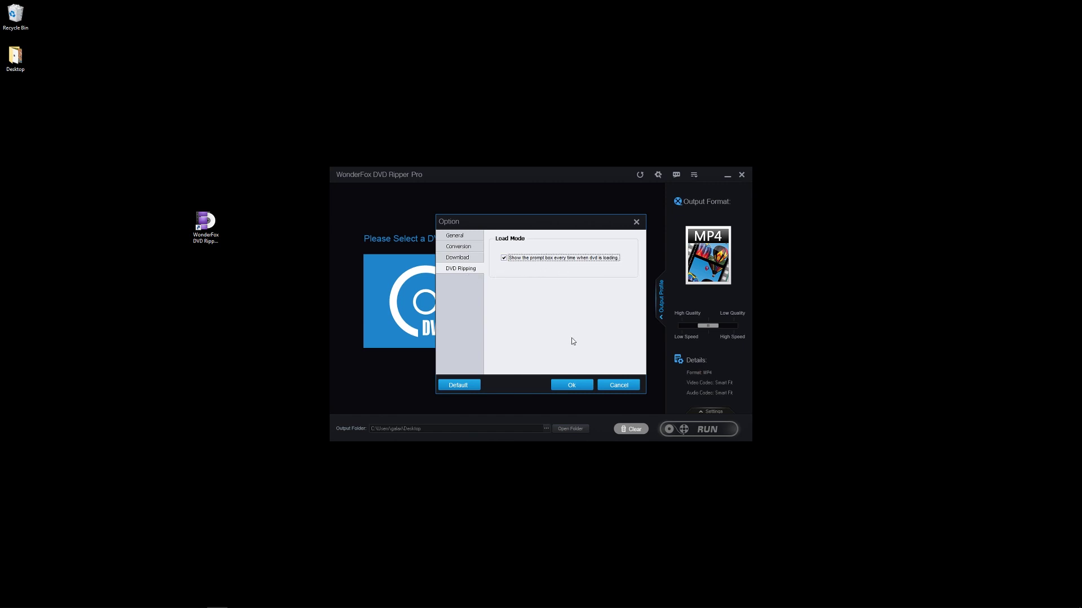
left_click(617, 385)
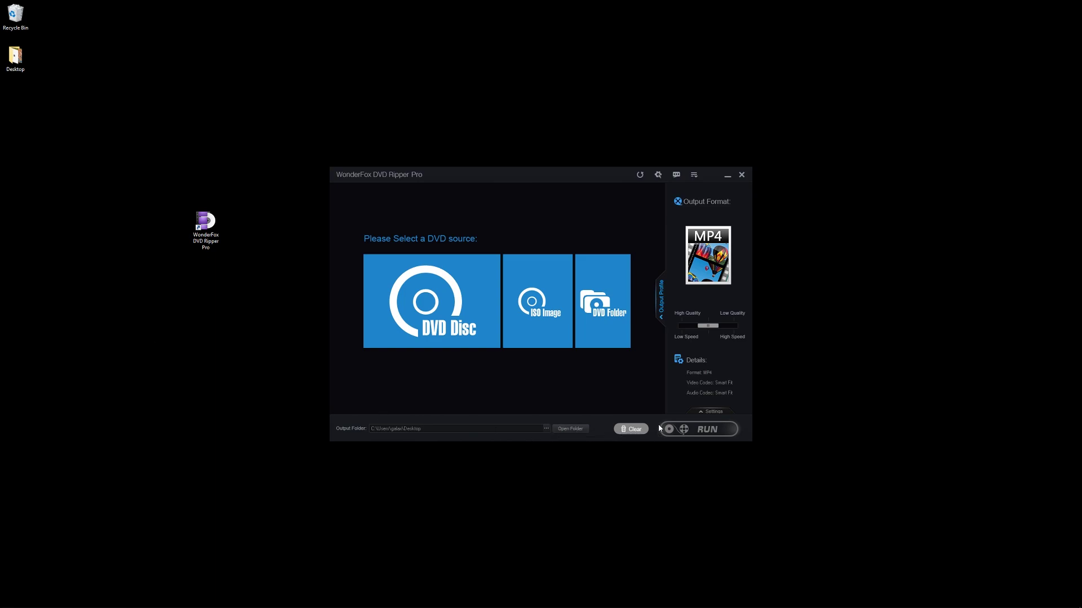
Set the output profile to Chromecast from the Google devices.
left_click(662, 307)
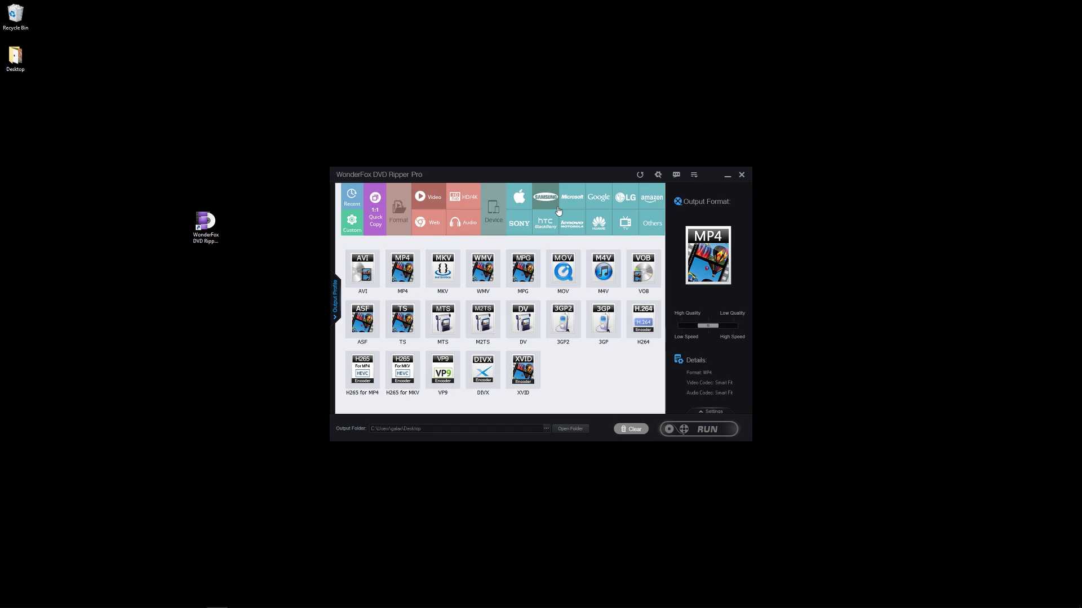
left_click(596, 200)
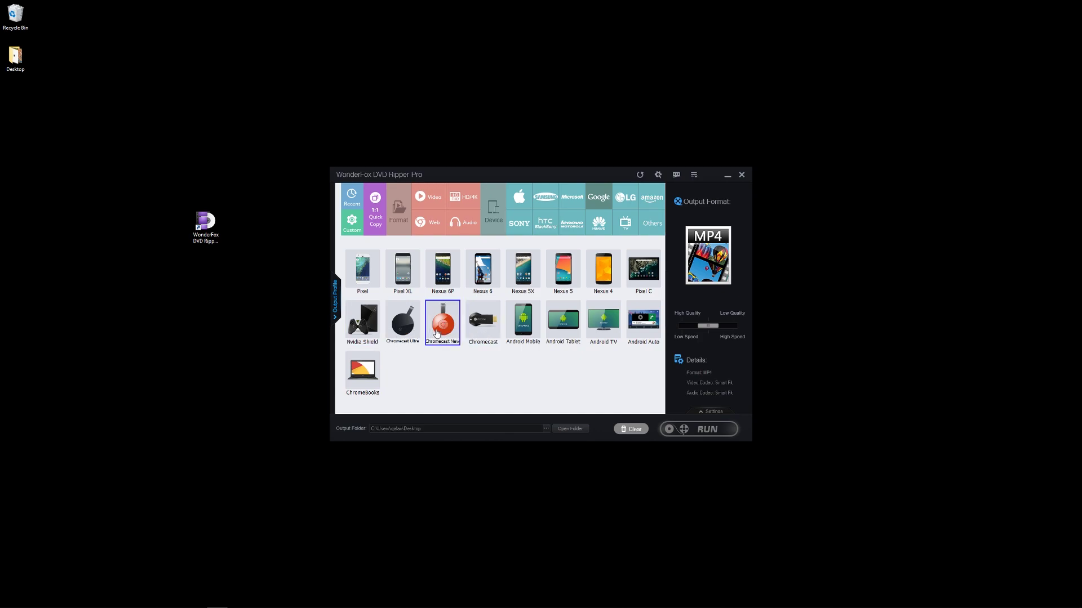
left_click(475, 333)
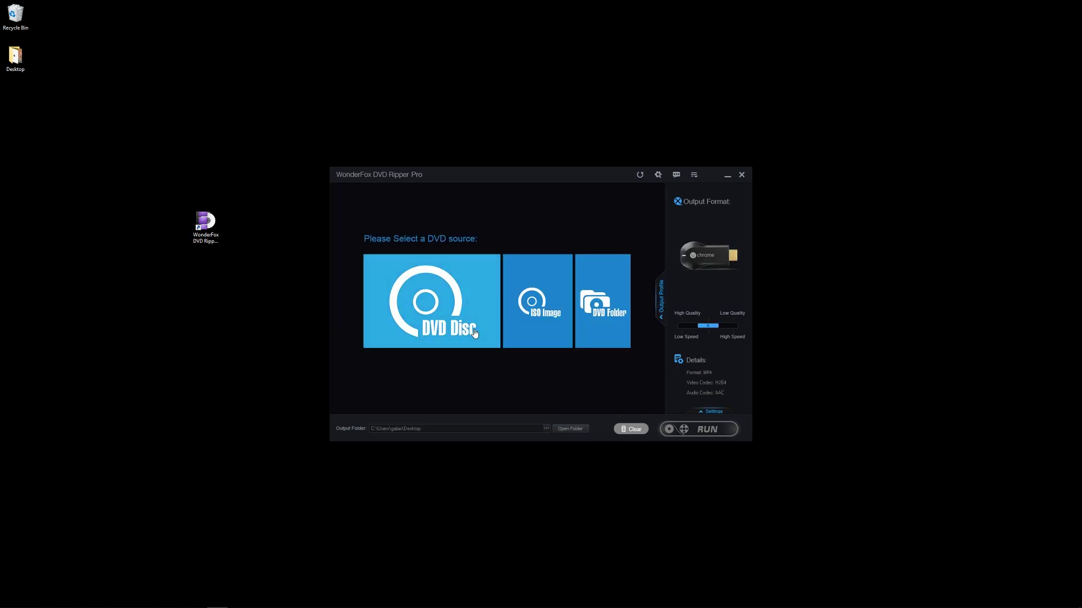
Open the detailed output settings and inspect the video resolution control.
left_click(703, 410)
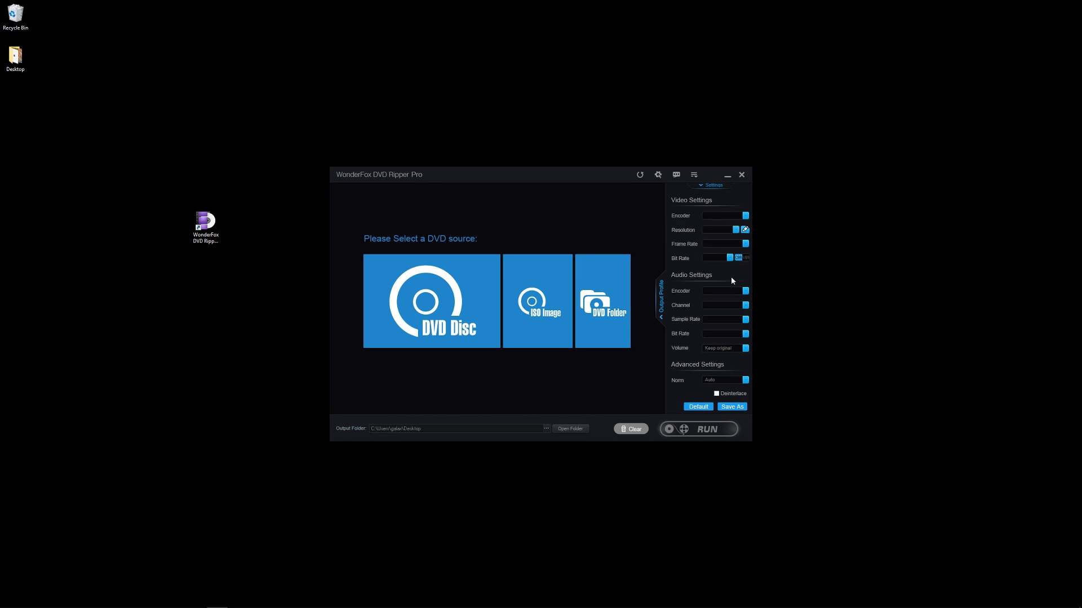
left_click(744, 230)
left_click(745, 231)
Browse the Web, 1:1 Quick Copy, HD/4K and Custom output profiles.
left_click(662, 305)
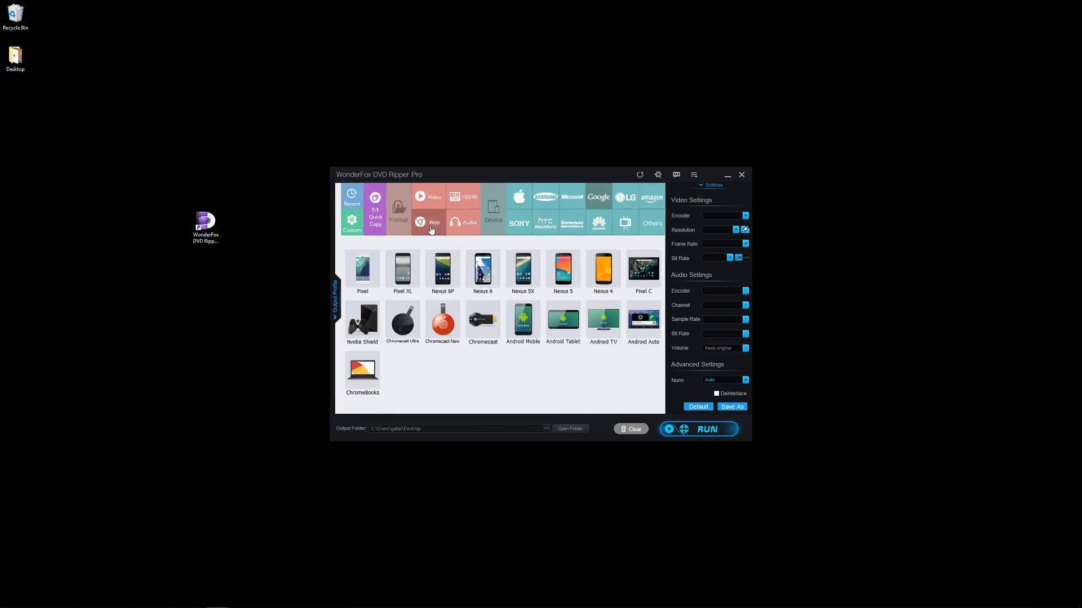
left_click(427, 228)
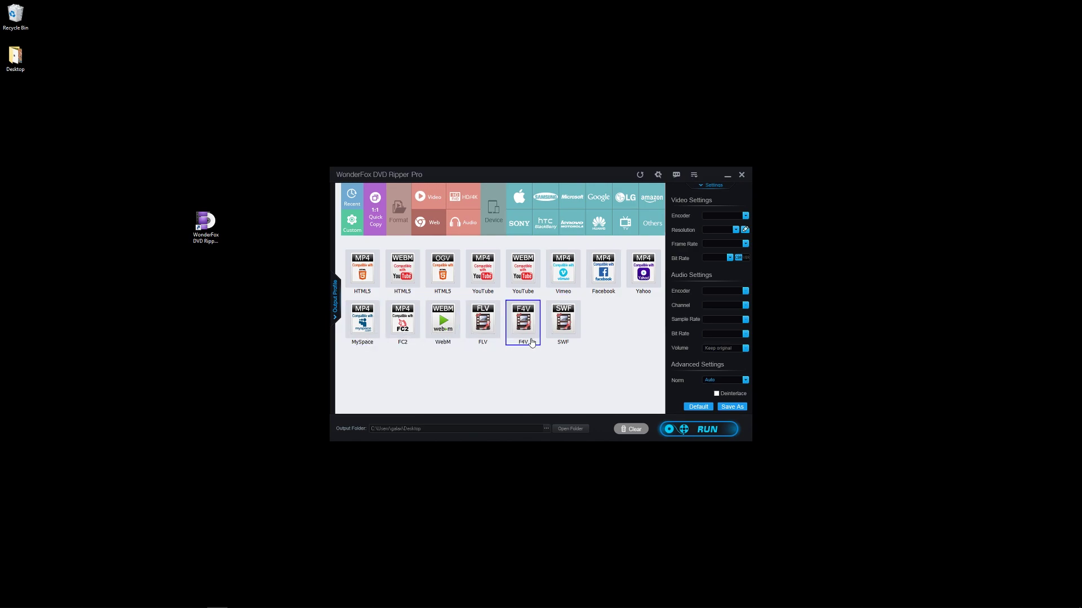
left_click(383, 226)
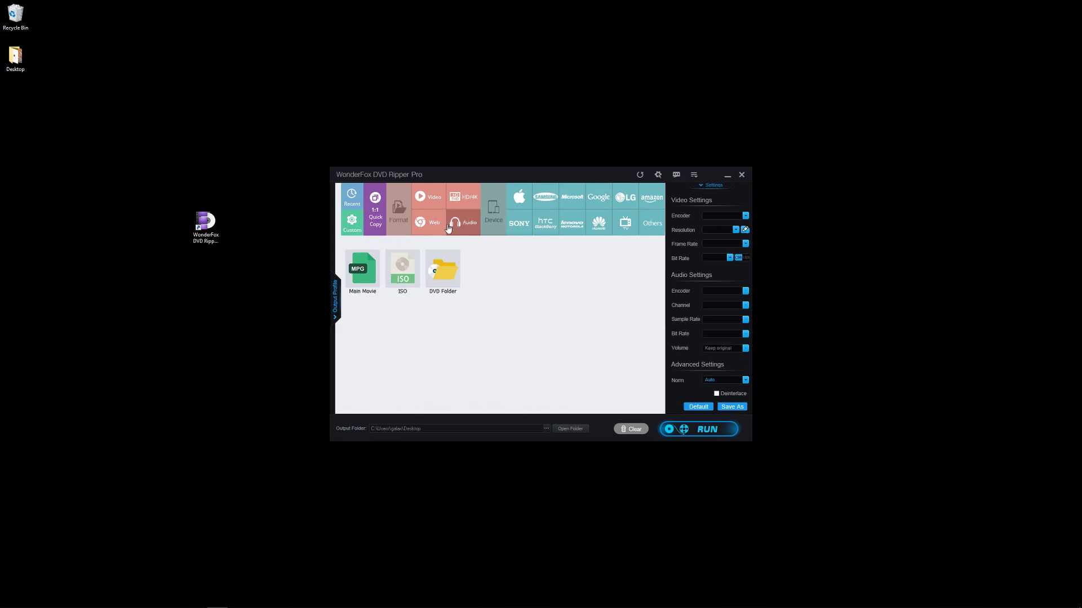
left_click(457, 206)
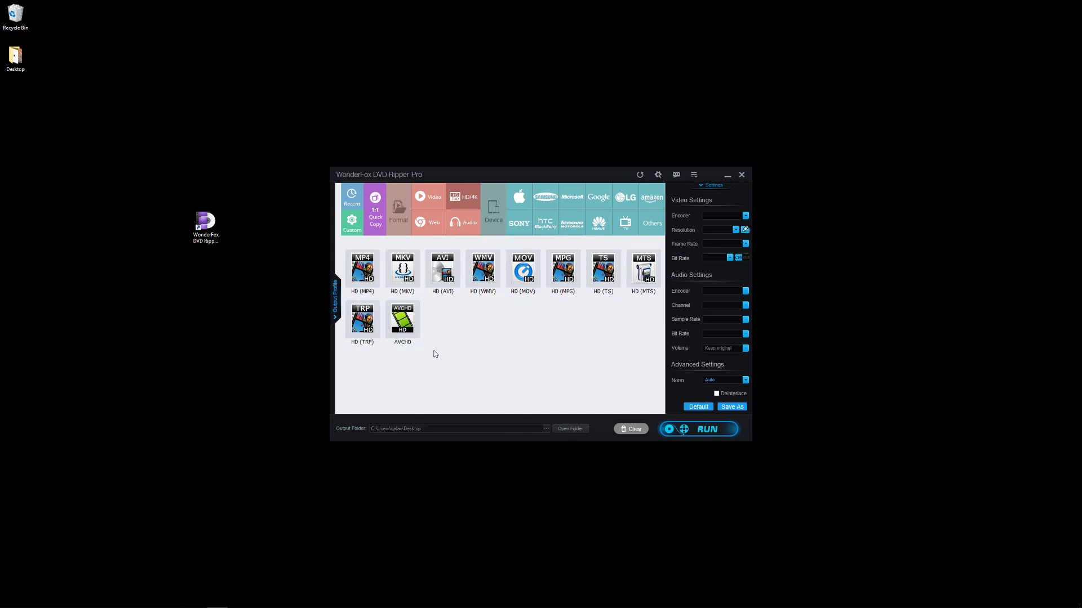
left_click(348, 225)
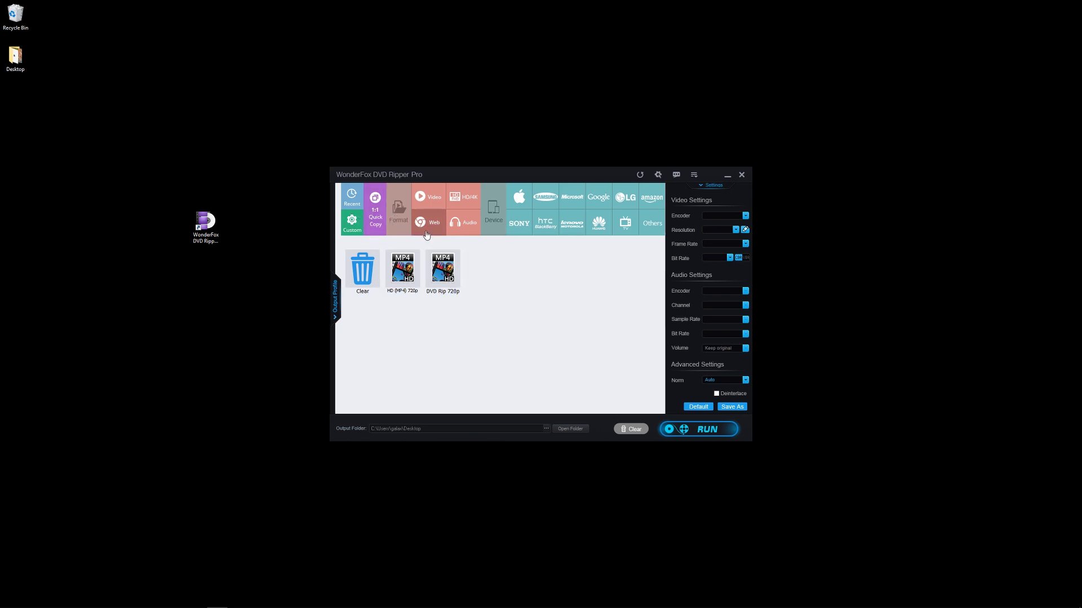
Browse the Sony, Apple, TV, Microsoft and Others device output profiles.
left_click(430, 293)
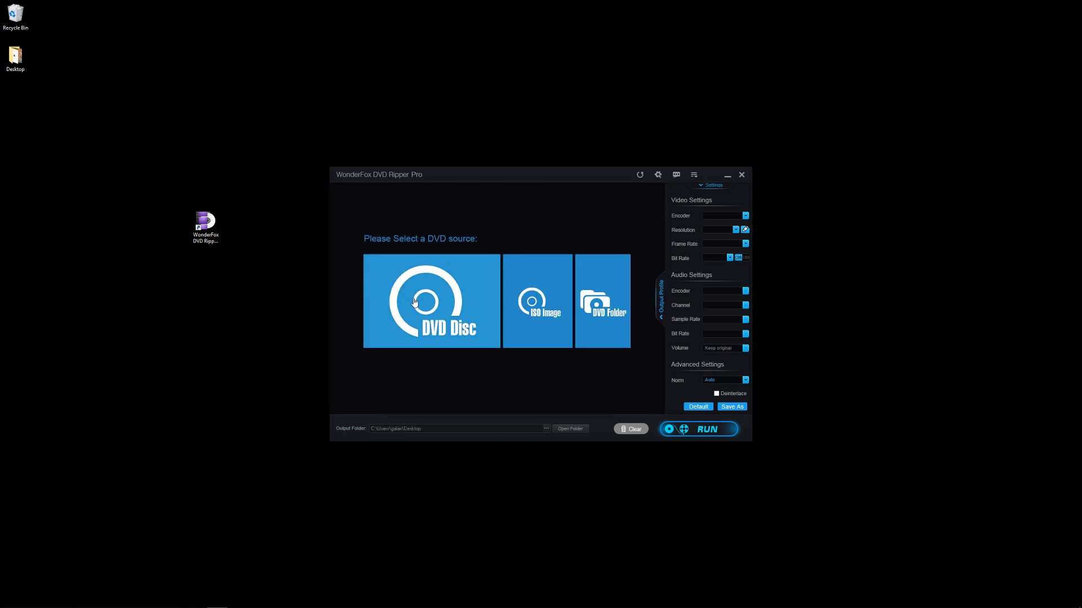
left_click(659, 299)
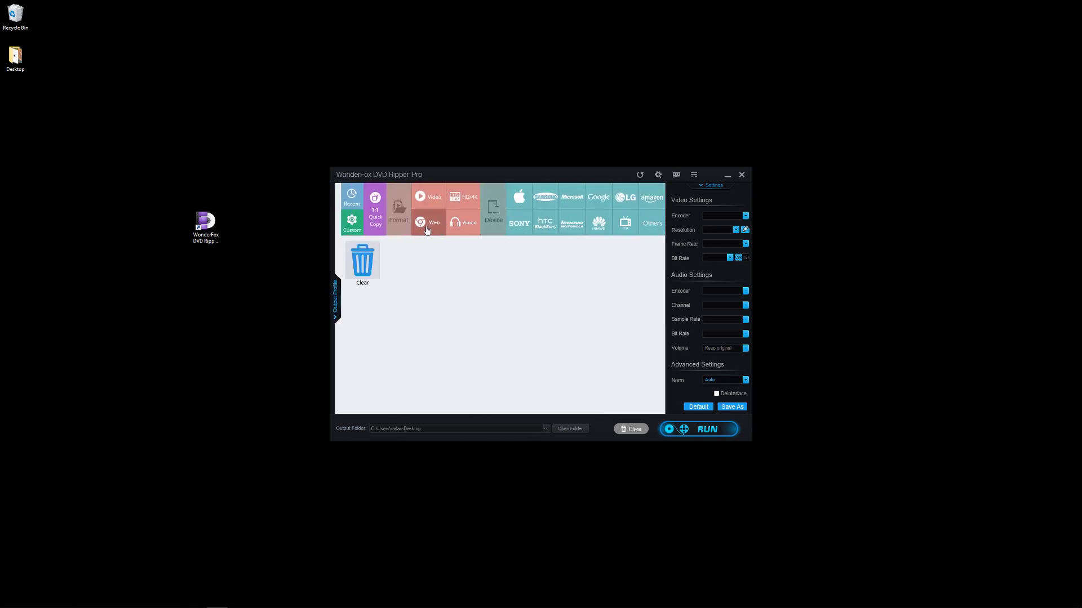
left_click(516, 225)
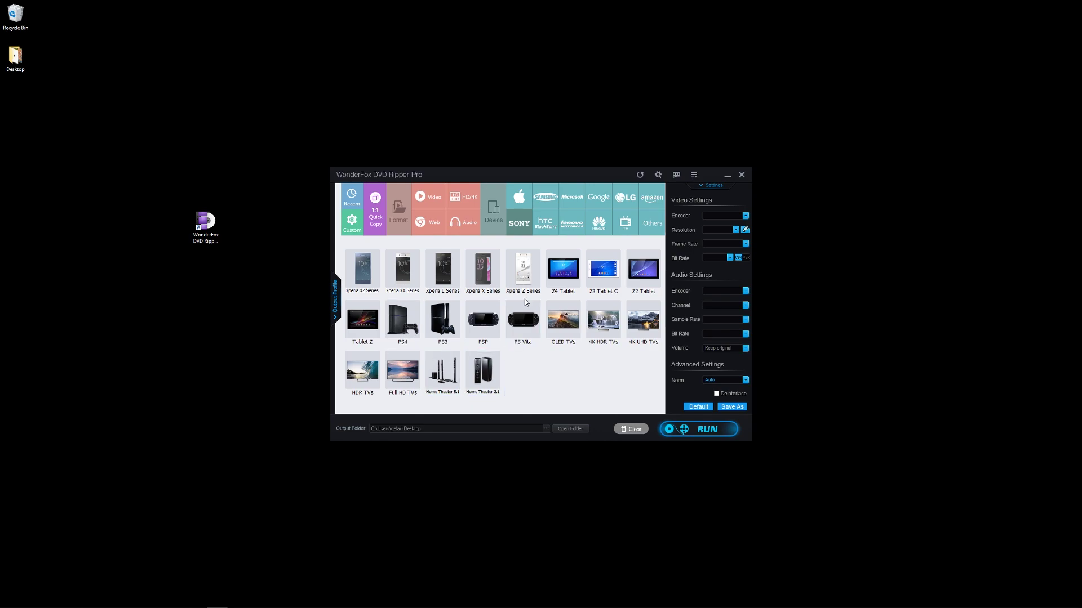
left_click(523, 206)
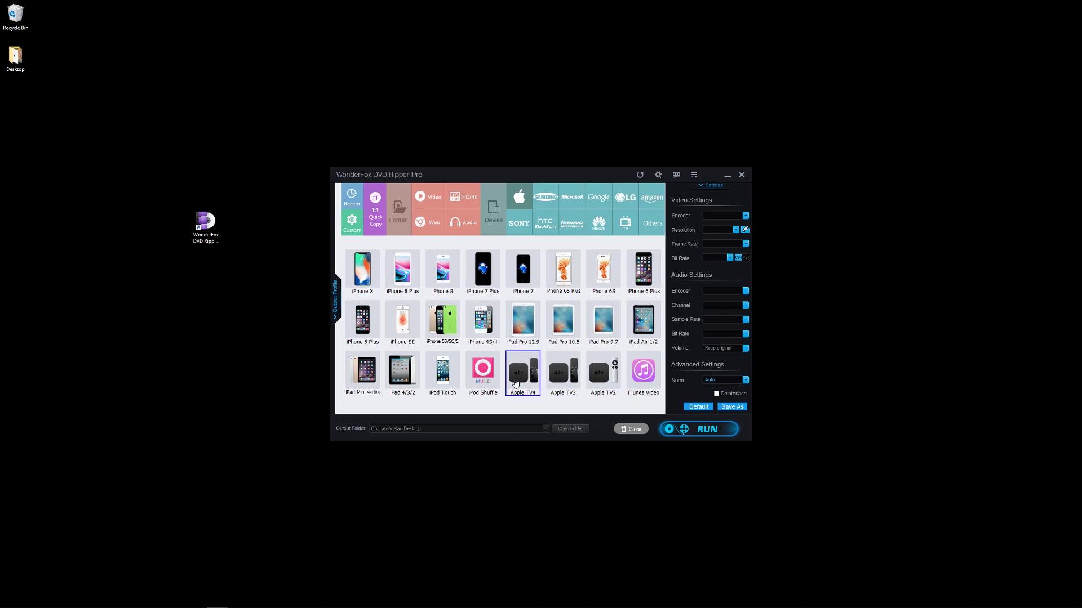
left_click(627, 225)
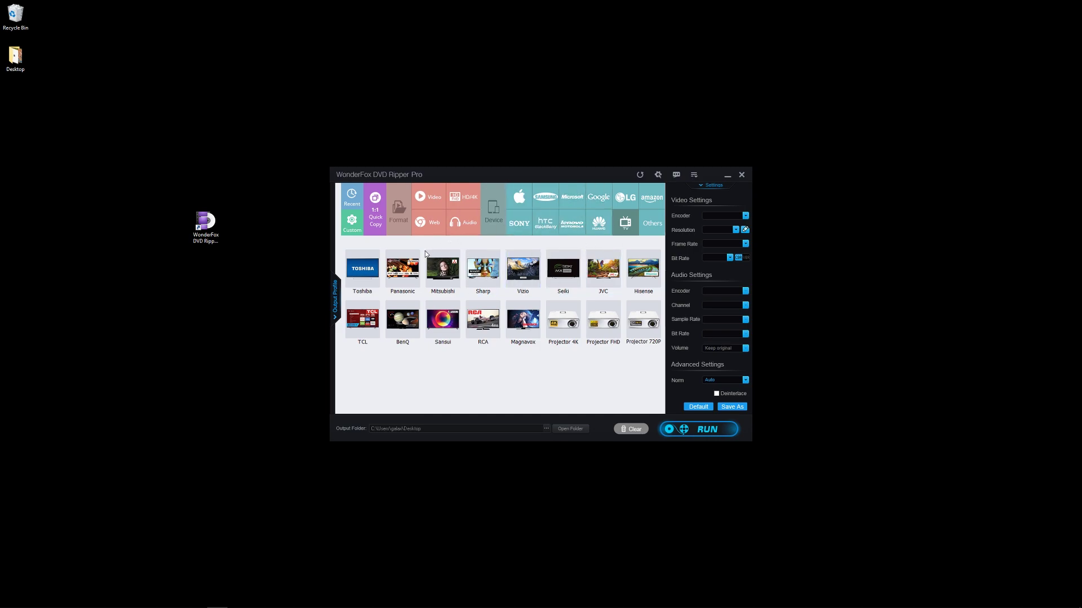
left_click(572, 197)
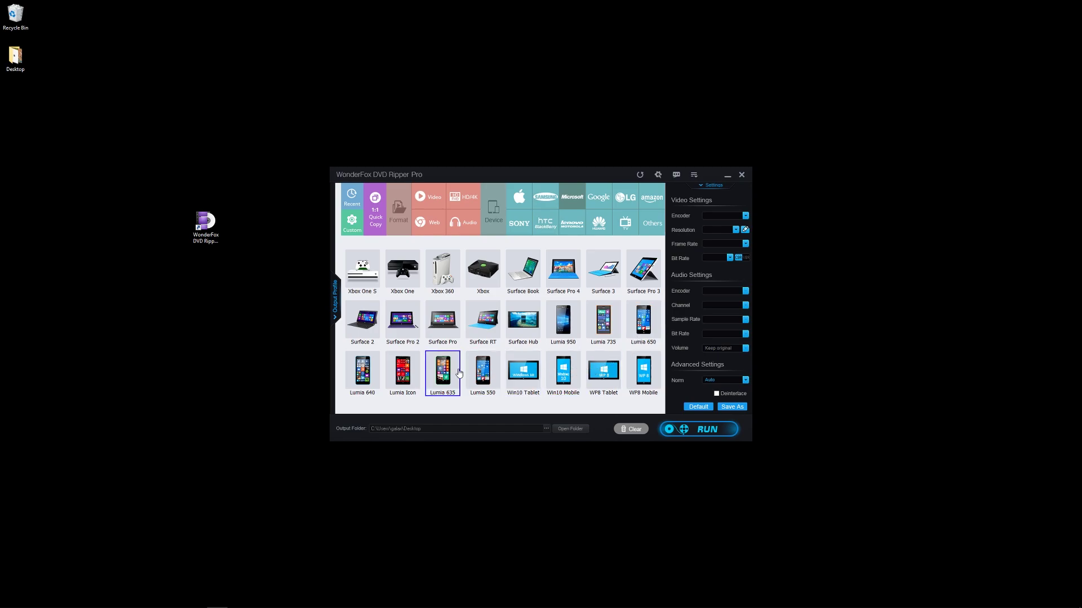
left_click(642, 228)
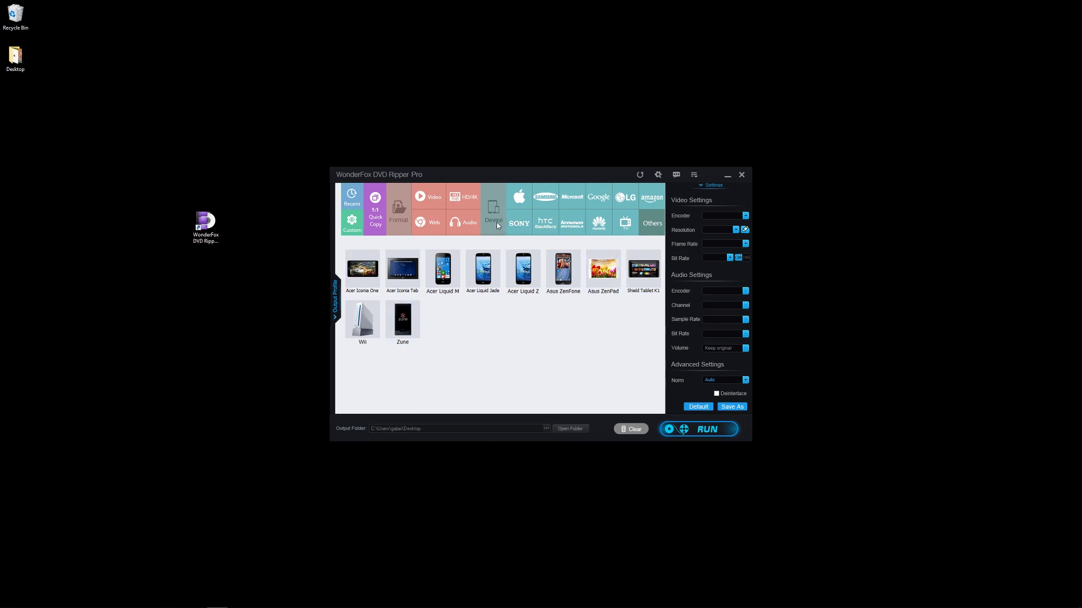
Set the output profile to the MP4 video format and return to the output format summary.
left_click(337, 292)
left_click(658, 304)
left_click(426, 201)
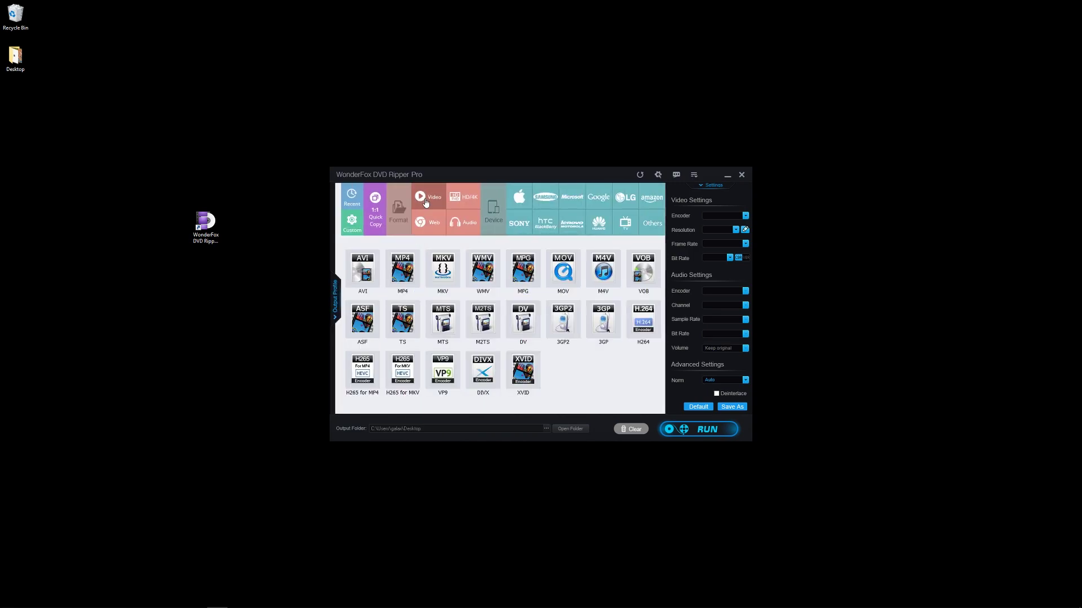
left_click(404, 272)
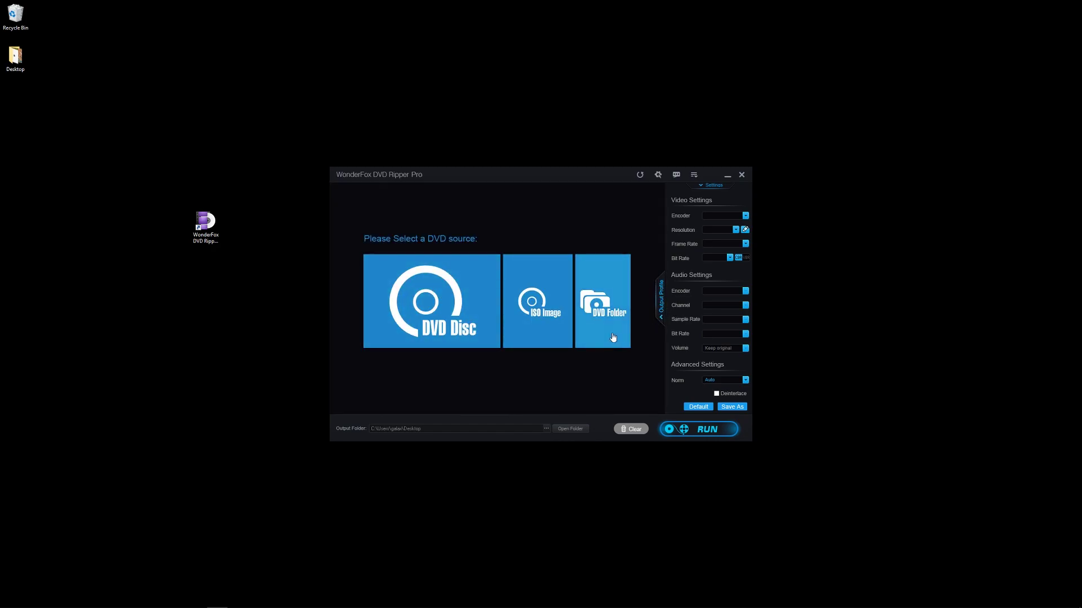
left_click(707, 189)
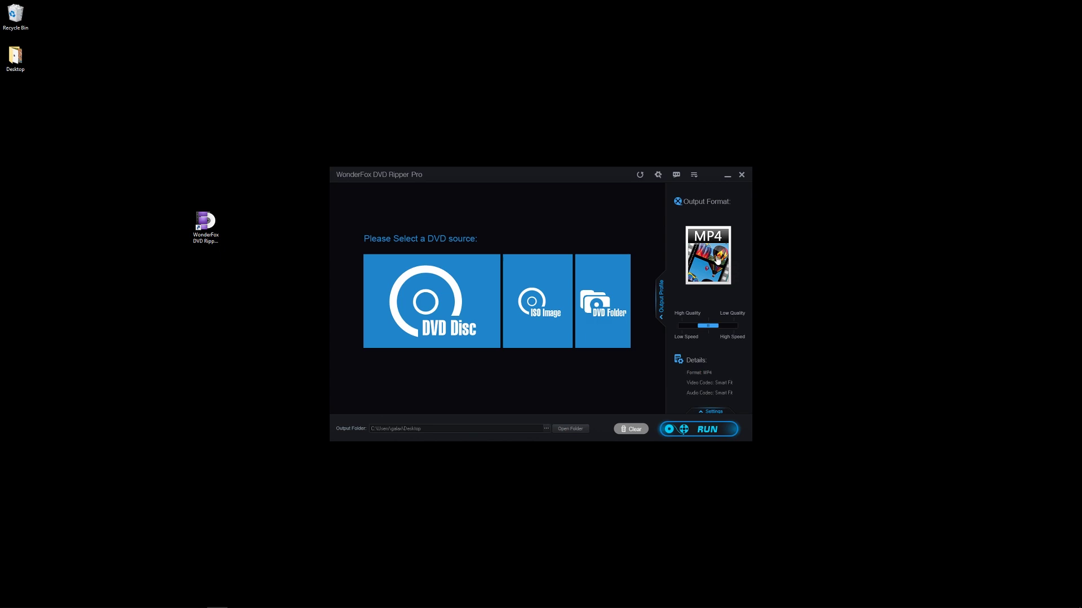
Load the GALAXY_QUEST DVD disc as the source and look through its title list.
left_click(427, 319)
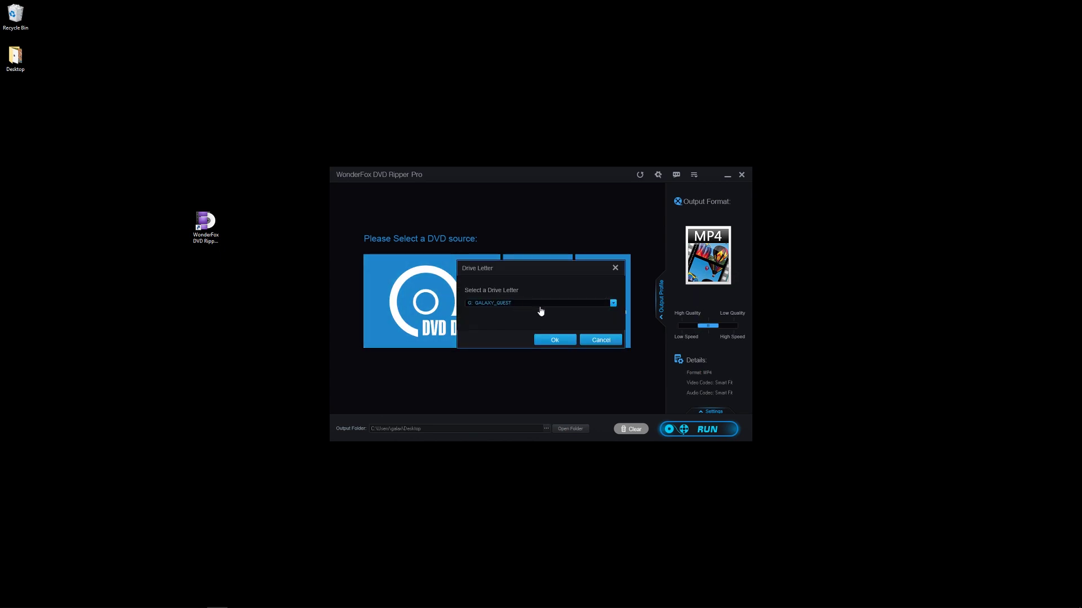
left_click(541, 343)
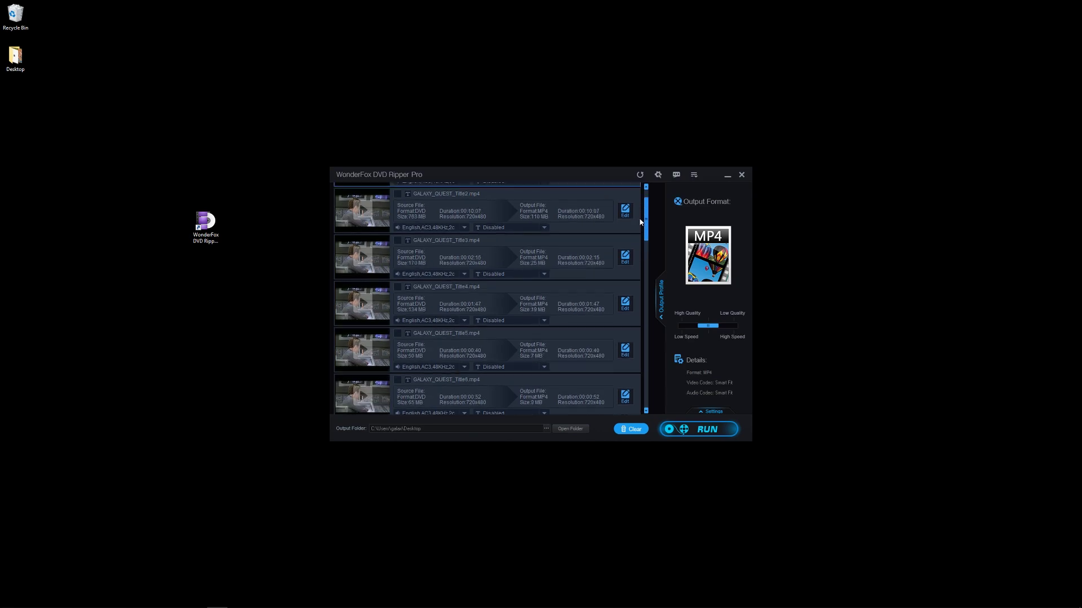
scroll(640, 222, "up", 1)
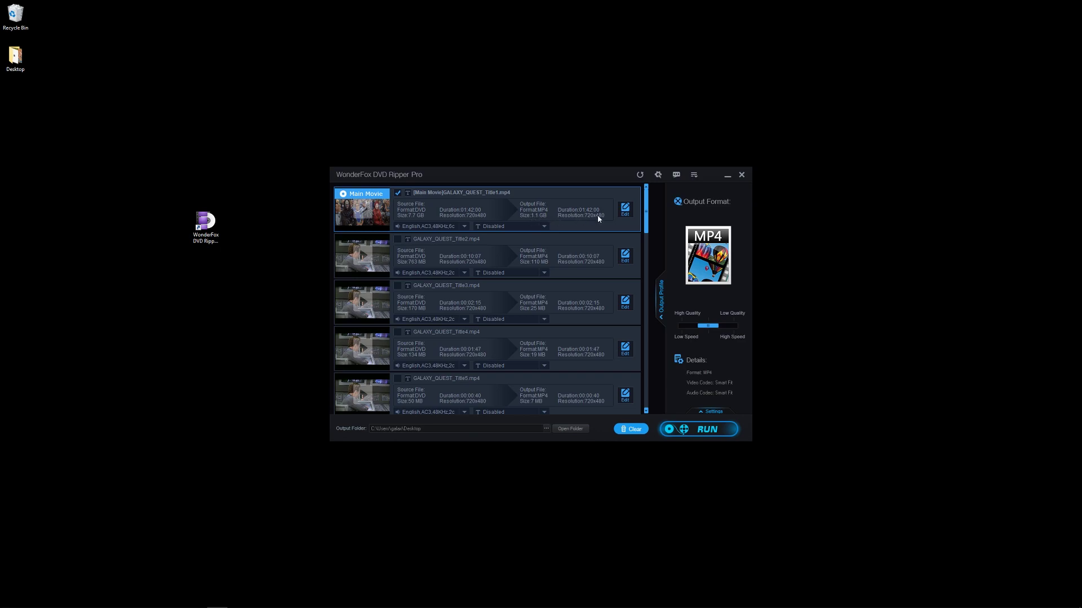
Check the subtitle and audio track choices of the main movie, keeping subtitles Disabled and the first English audio track.
left_click(544, 227)
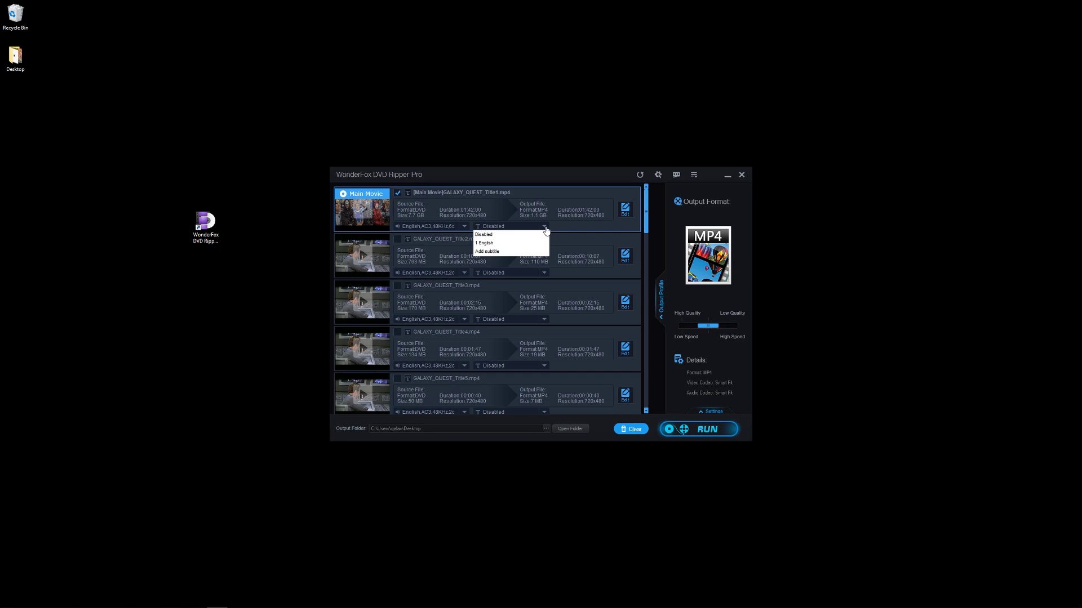
left_click(499, 234)
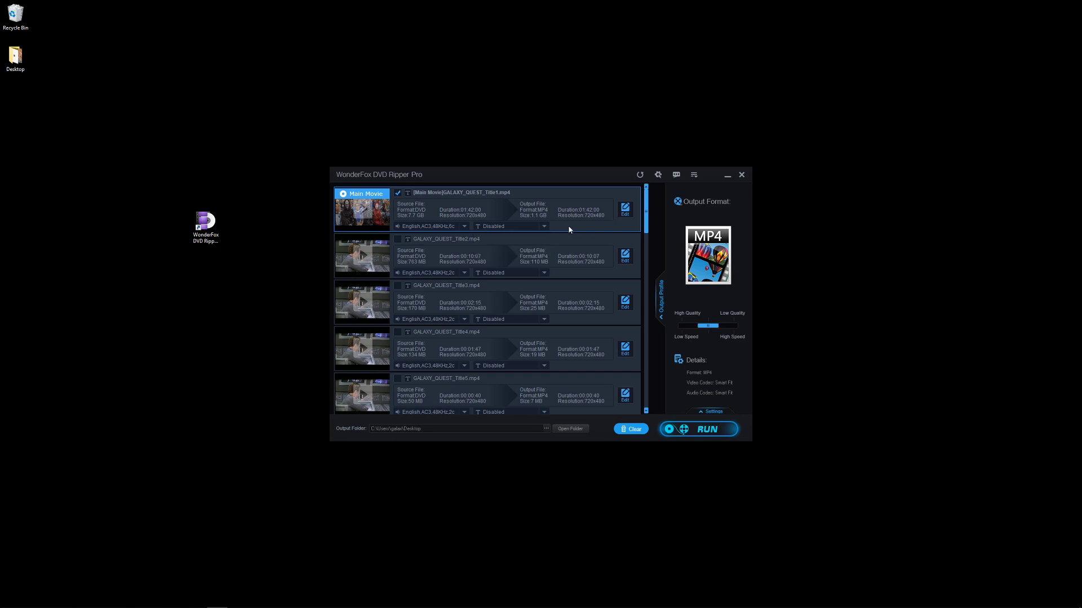
left_click(465, 227)
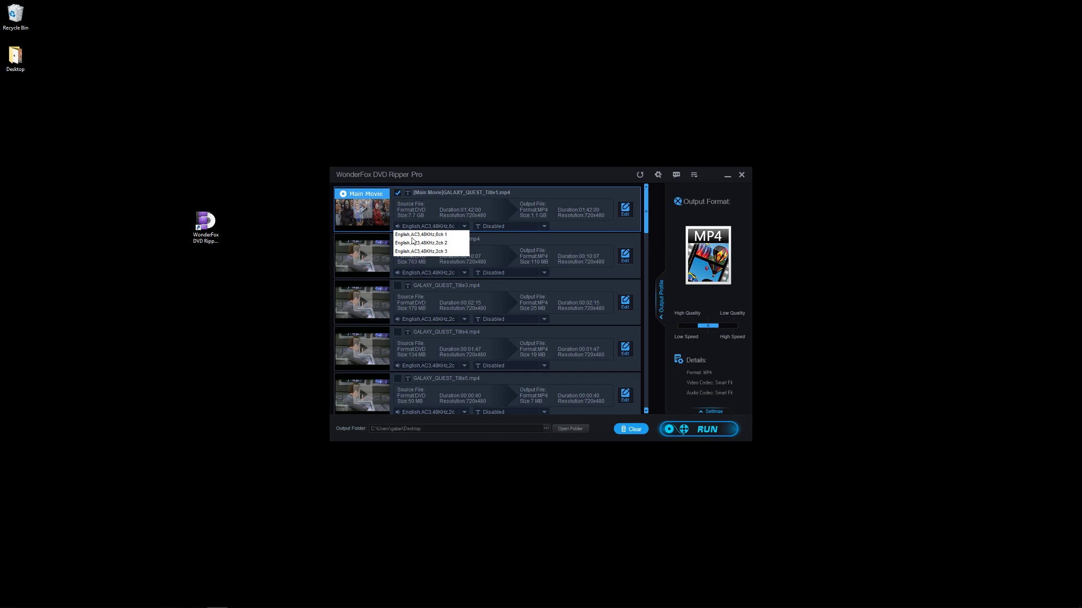
left_click(566, 229)
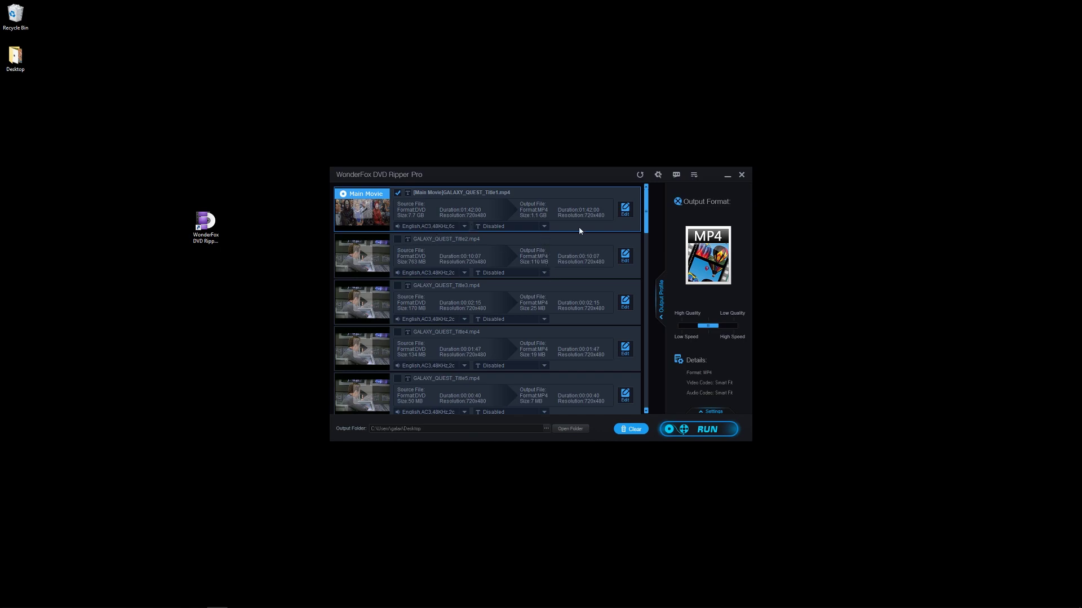
Try the brightening, grayscale and vivid colour effects on the main movie and restore the effect to None.
left_click(625, 210)
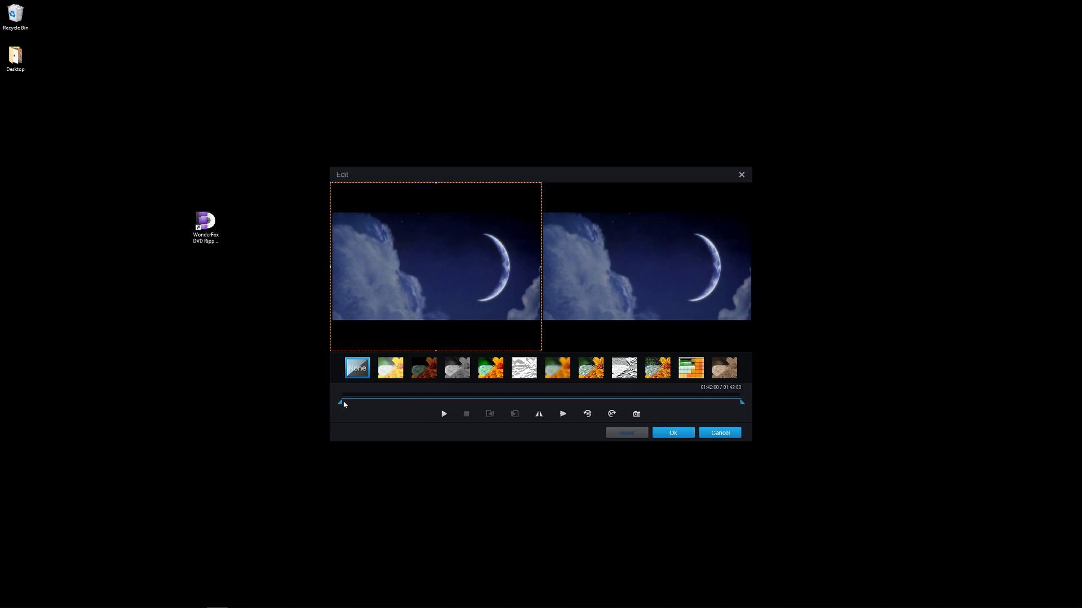
left_click(389, 371)
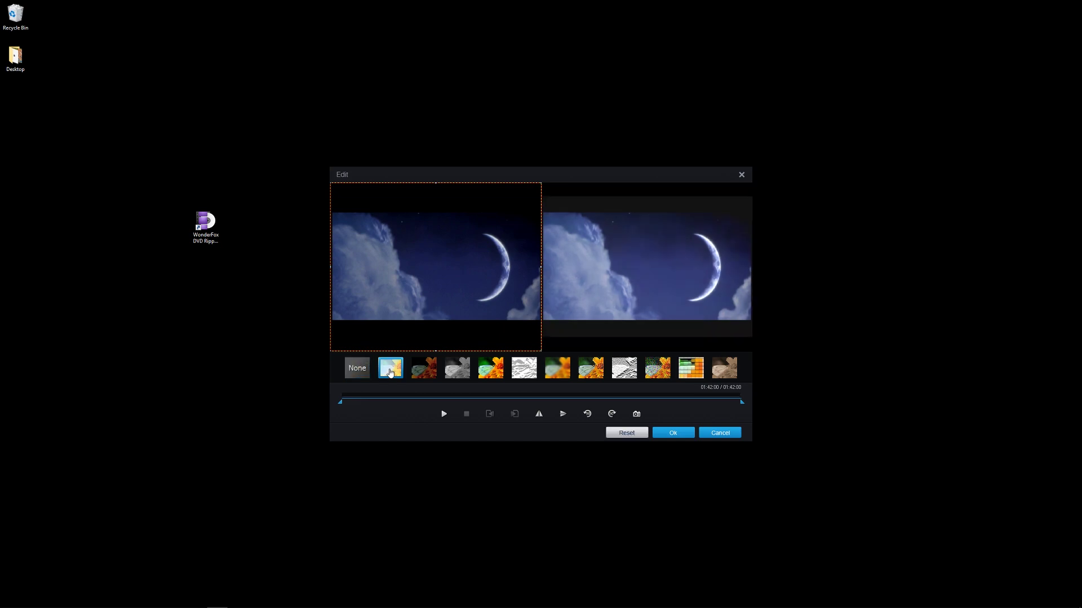
left_click(448, 376)
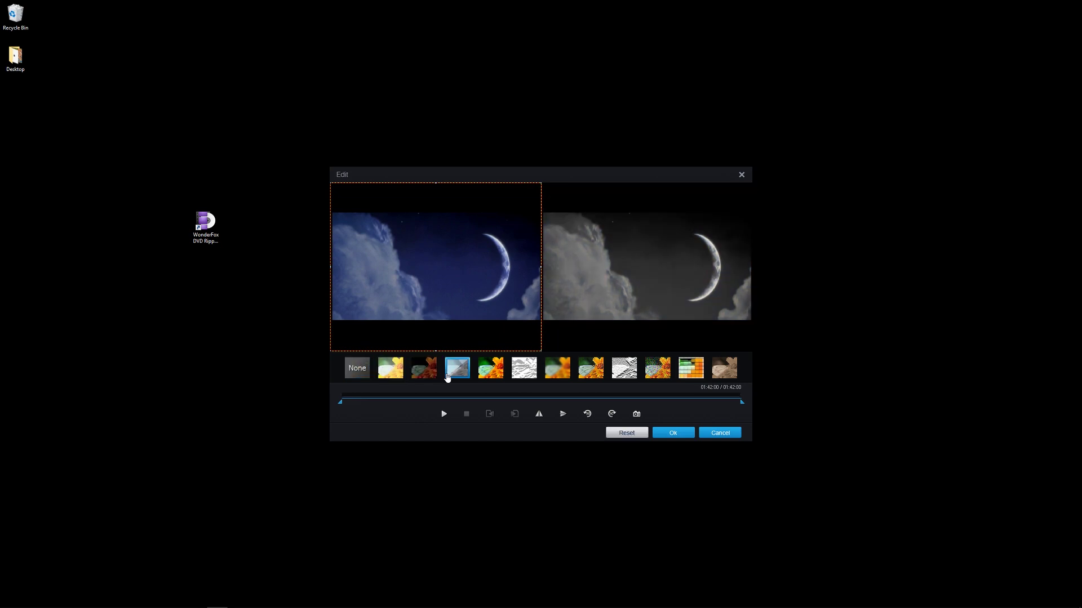
left_click(489, 374)
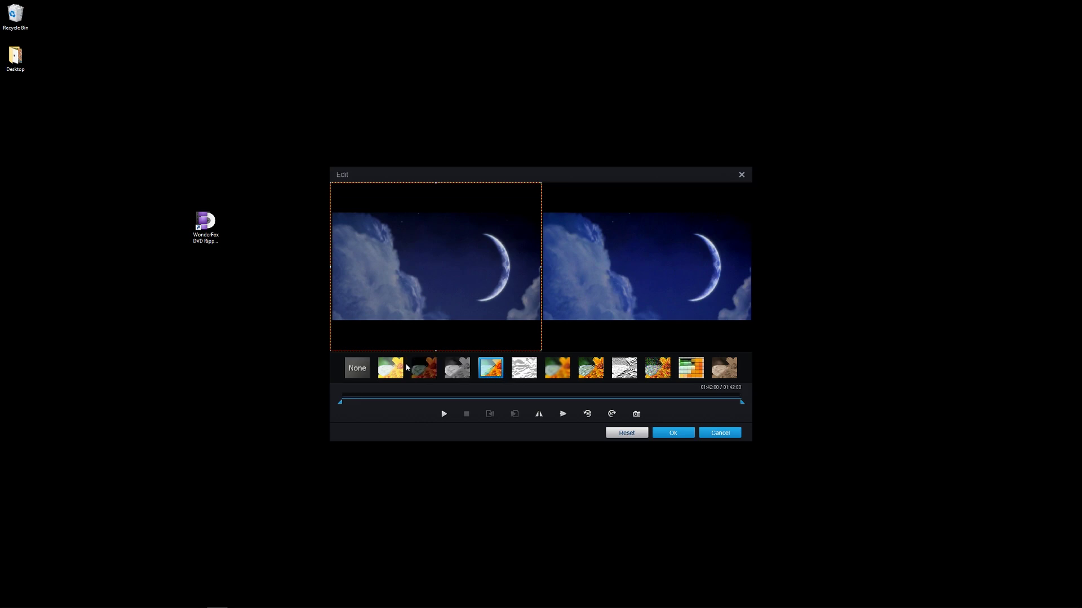
left_click(359, 367)
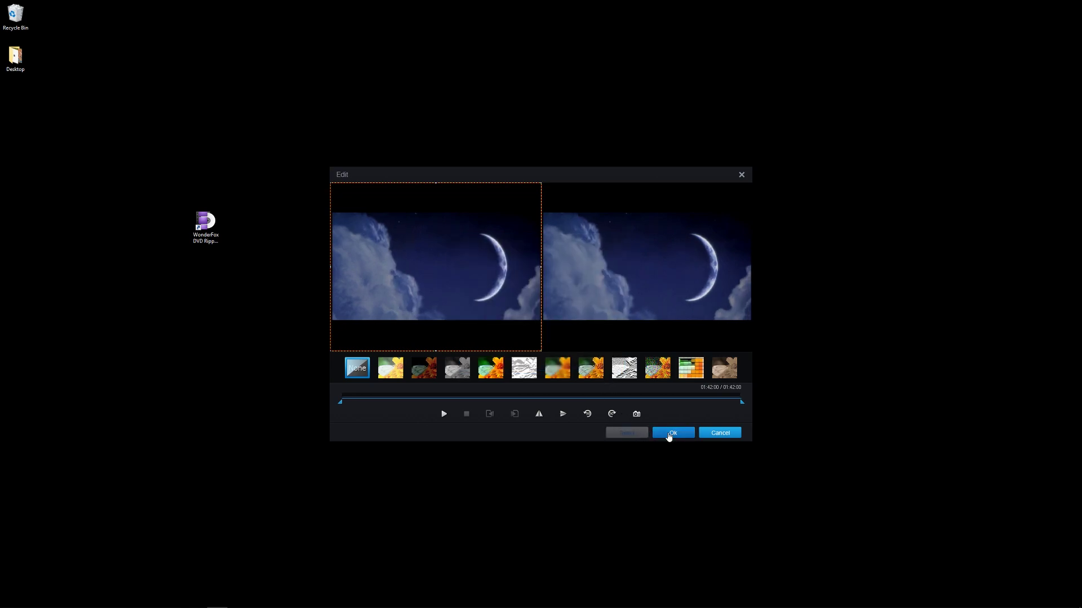
left_click(670, 435)
left_click(625, 209)
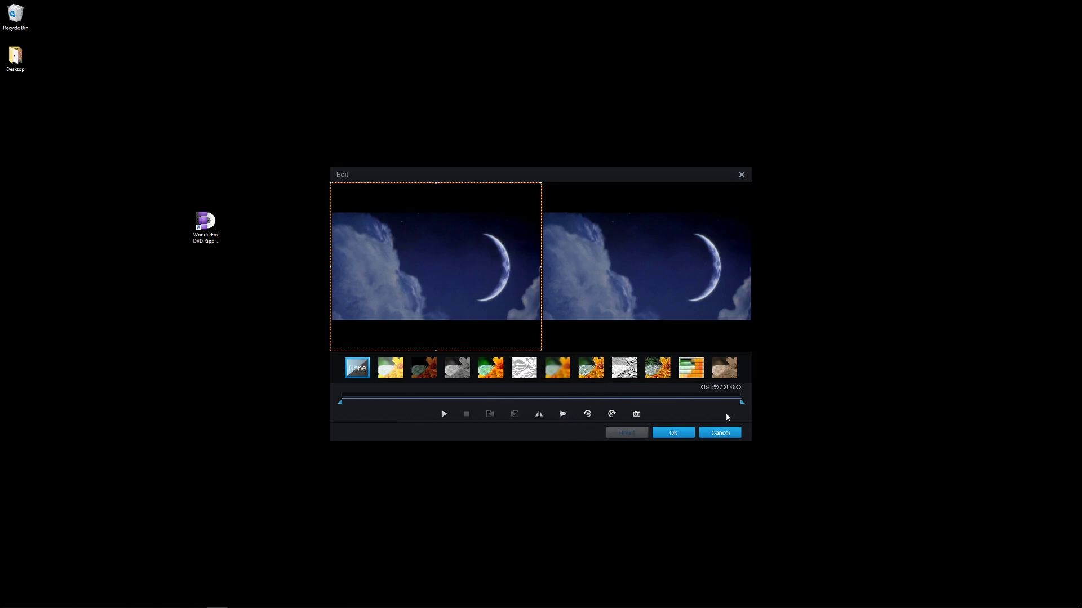
left_click(677, 434)
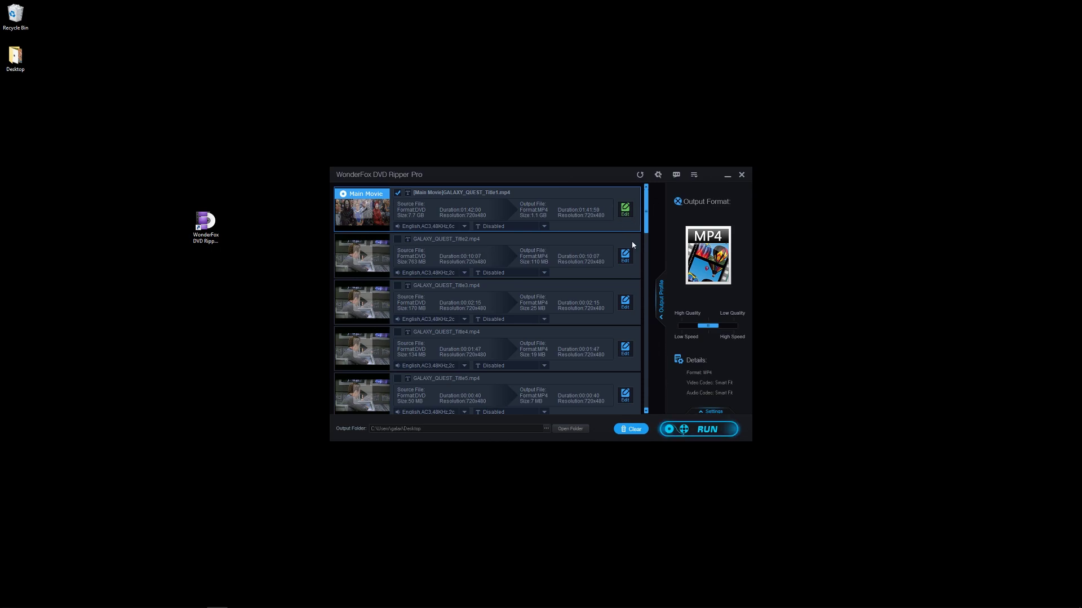
Review the video encoder and resolution choices in the detailed output settings, keeping Smart Fit and Keep Original.
left_click(709, 412)
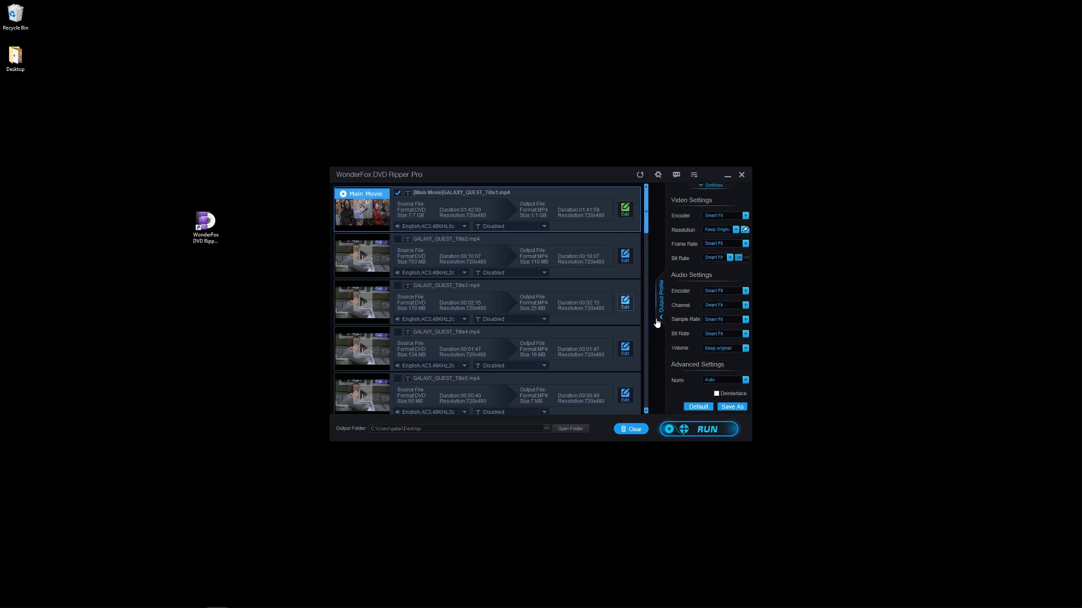
left_click(745, 217)
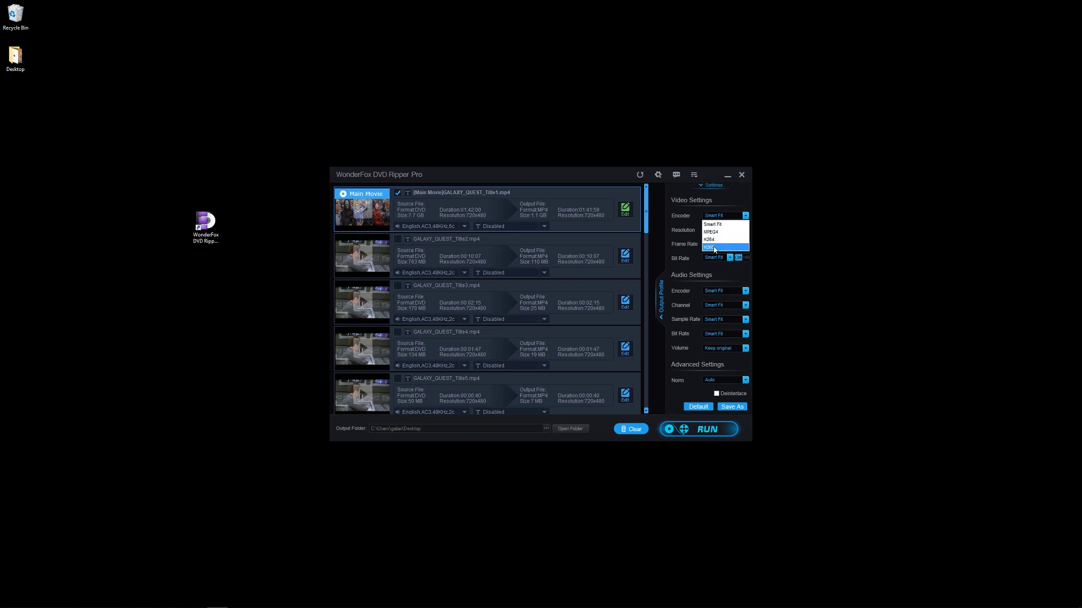
left_click(731, 224)
left_click(735, 231)
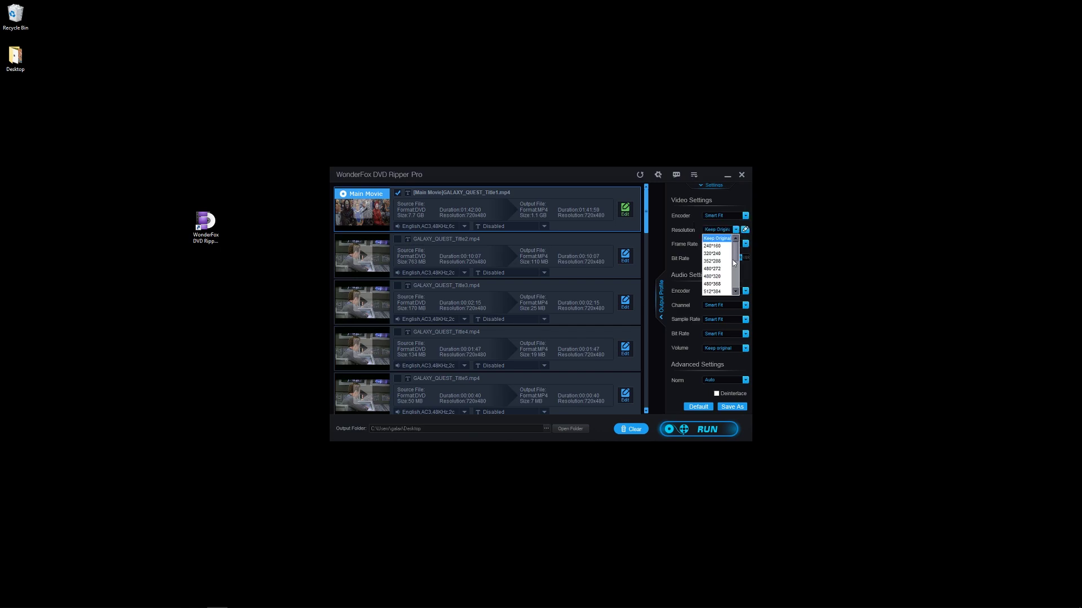
left_click_drag(734, 258, 736, 290)
left_click(675, 238)
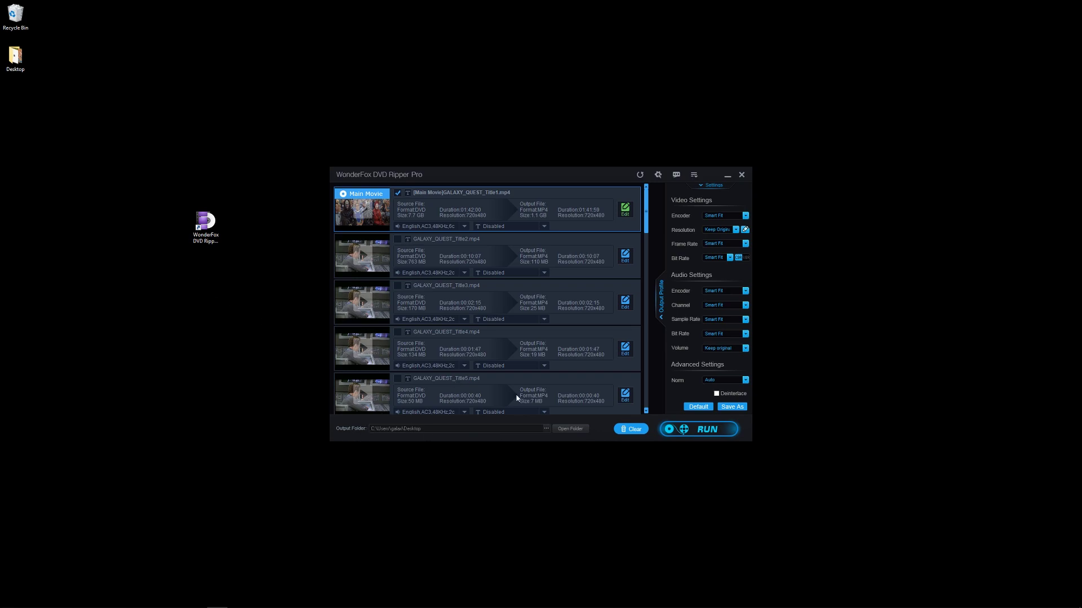
Rip the main movie to MP4, set the output file apart on the desktop and decline opening the output folder.
left_click(696, 431)
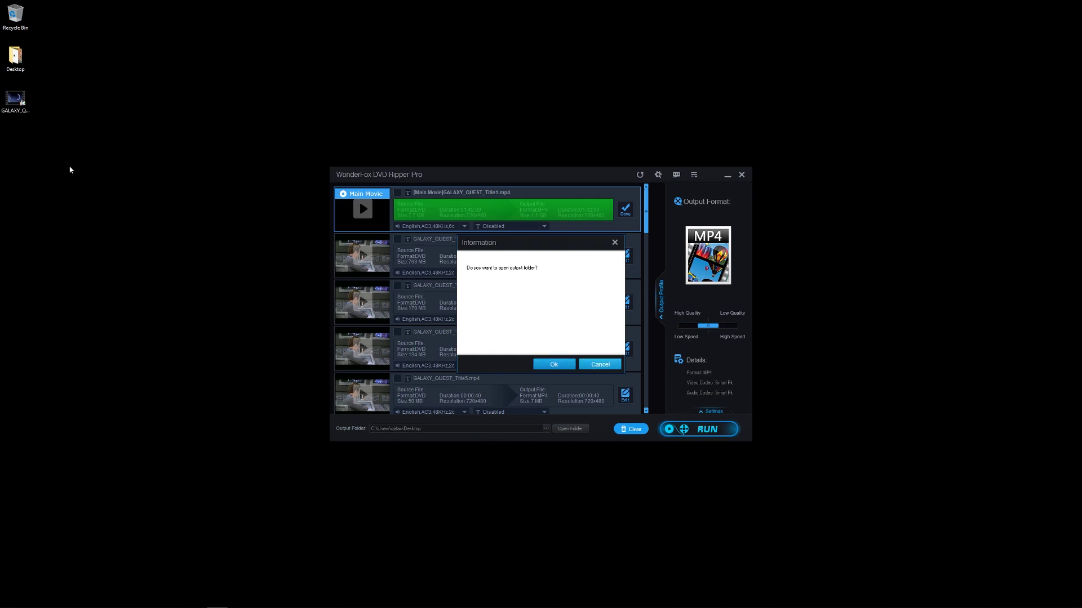
left_click_drag(149, 198, 147, 197)
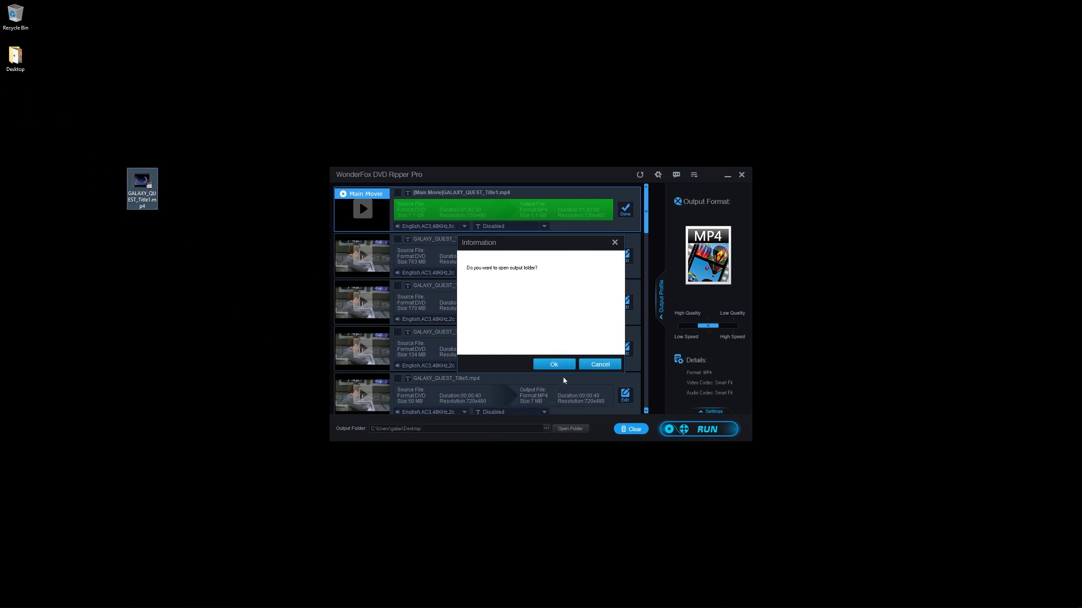
left_click(599, 366)
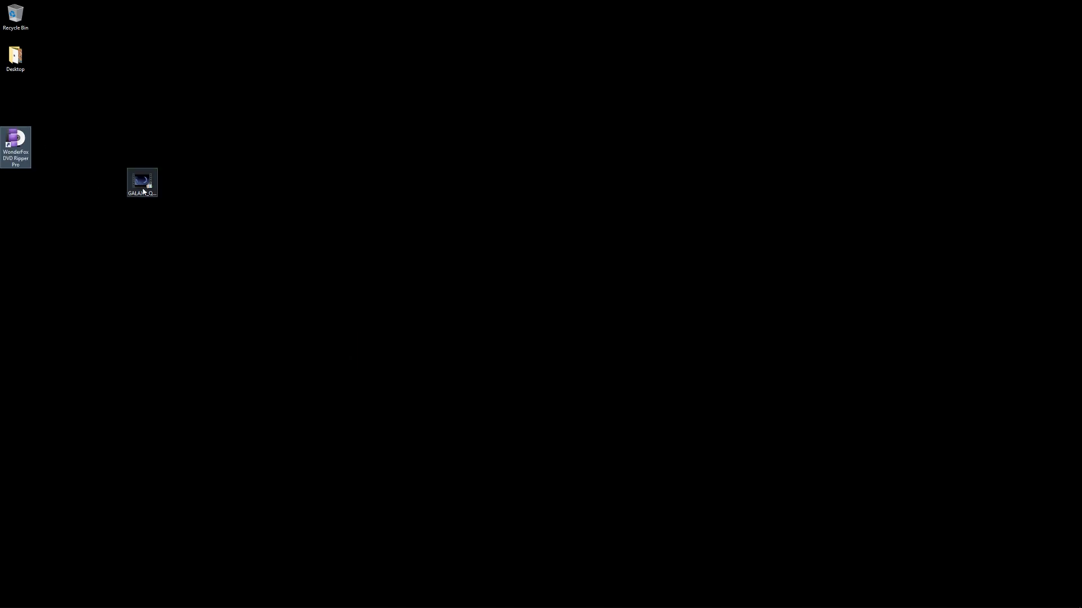
Move GALAXY_QUEST_Title1.mp4 toward the middle of the desktop and check its file size in its properties.
left_click_drag(142, 182, 371, 279)
right_click(370, 298)
left_click(363, 273)
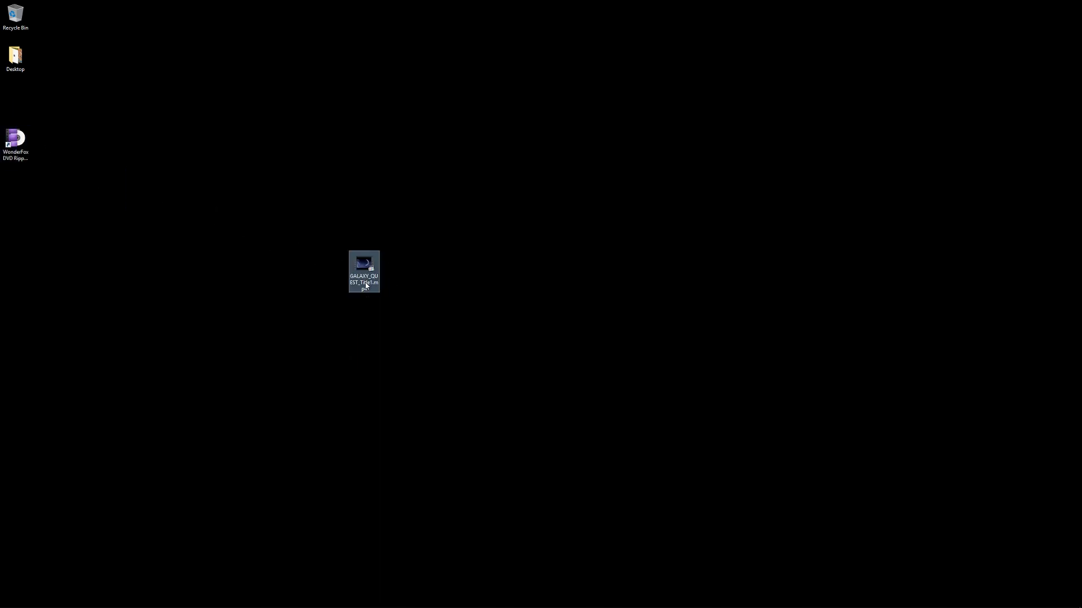
right_click(366, 282)
left_click(403, 442)
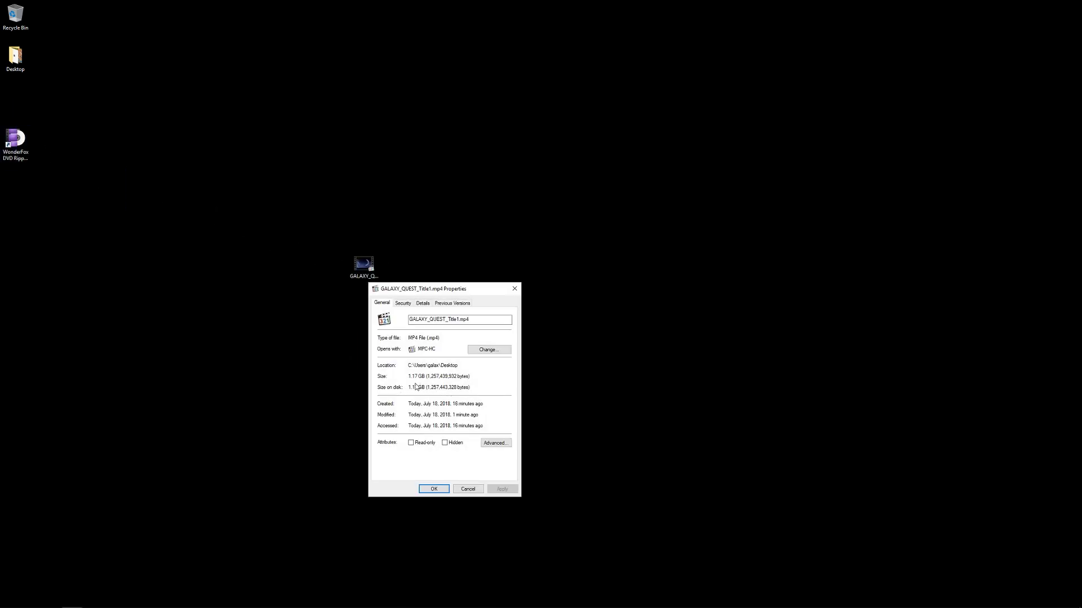
left_click(514, 290)
Play GALAXY_QUEST_Title1.mp4 in the media player and skip ahead to check the picture.
double_click(364, 265)
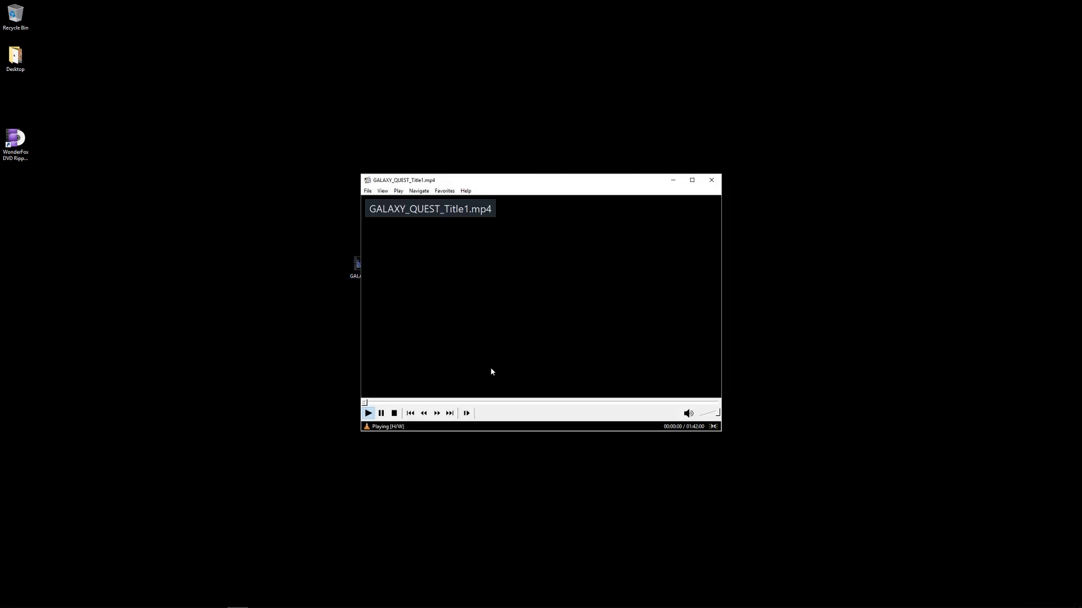
left_click(400, 403)
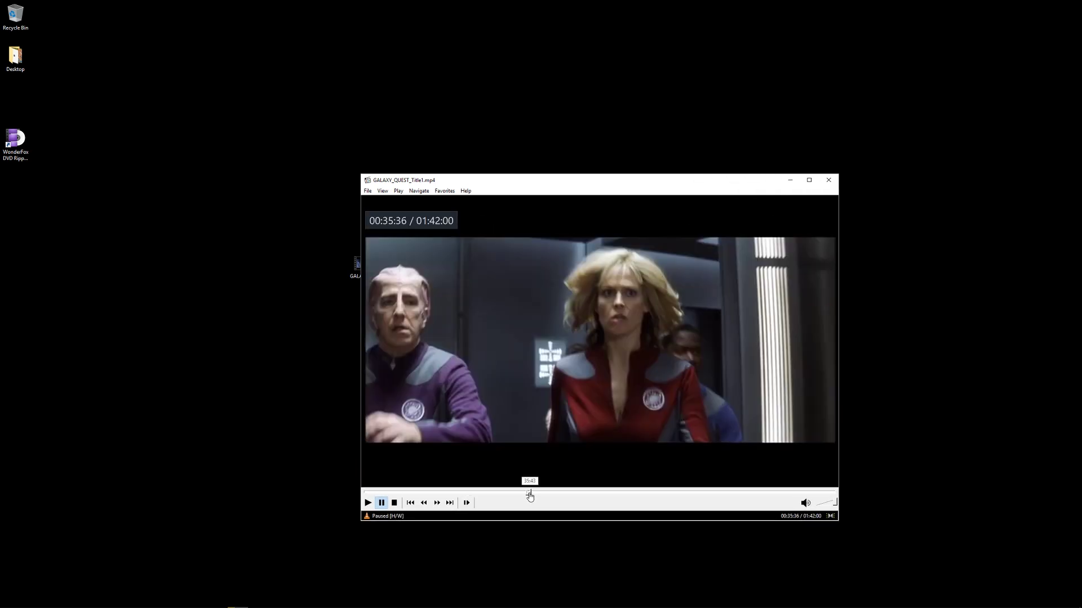
Skip forward through the second half of GALAXY_QUEST_Title1.mp4 to about 01:32:21, checking the picture at several scenes.
left_click(594, 493)
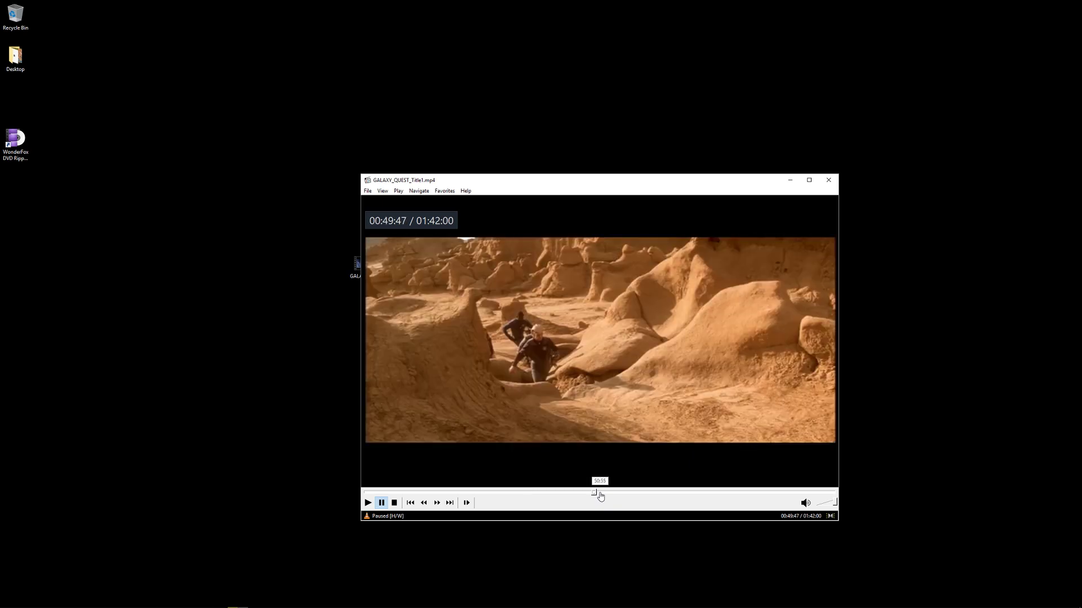
left_click(638, 494)
left_click(676, 494)
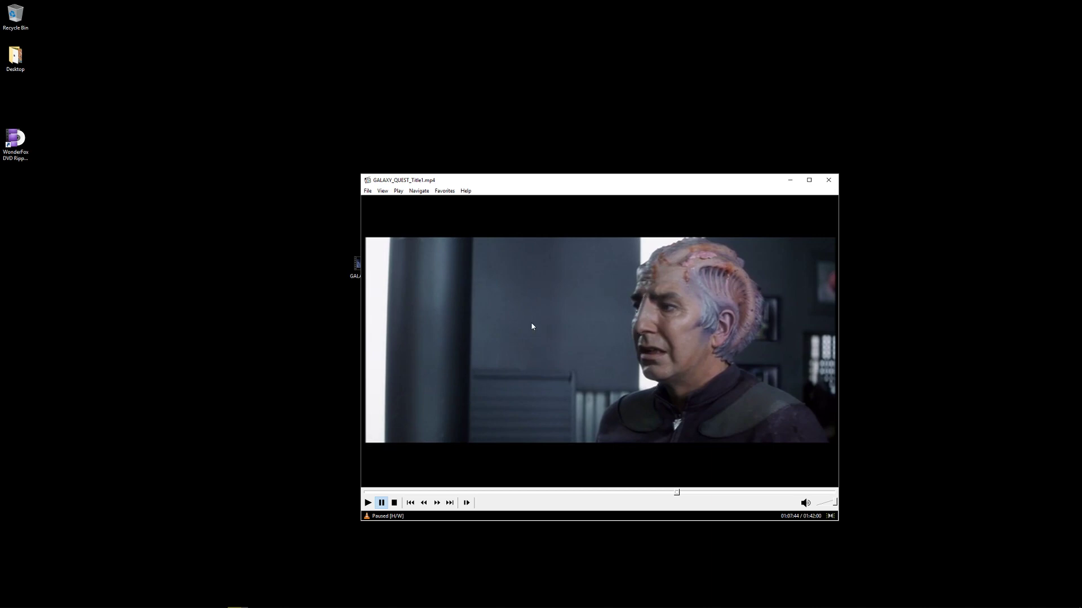
left_click(712, 492)
left_click(746, 493)
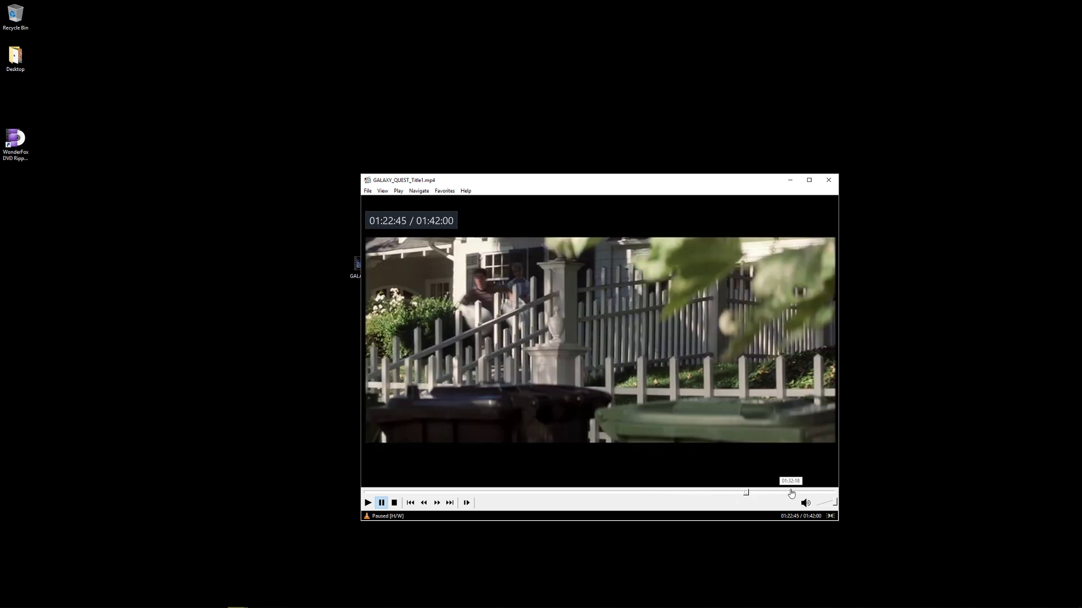
left_click(791, 492)
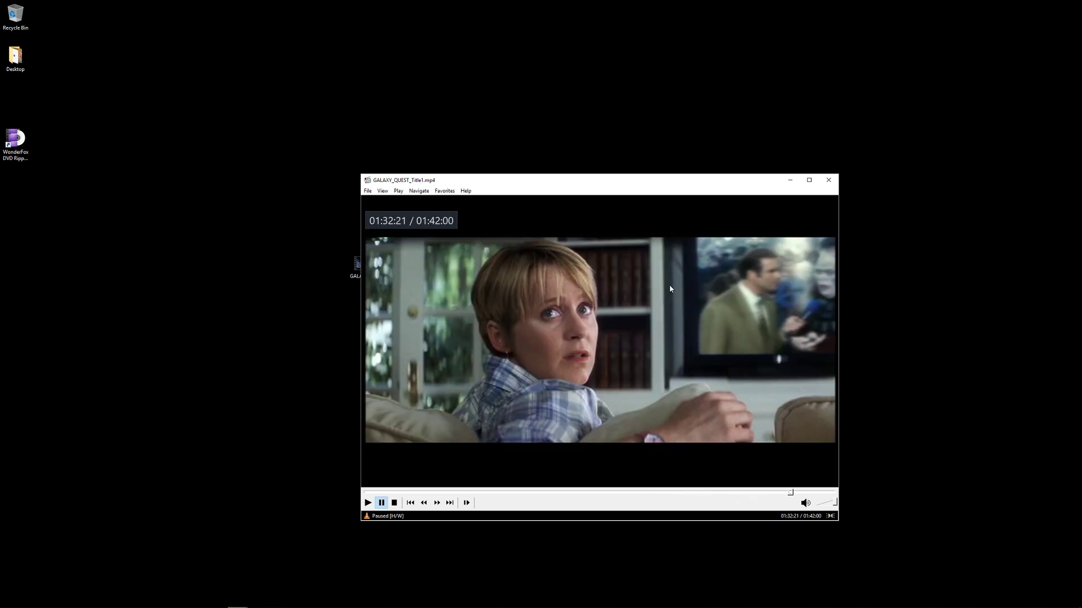
Return to about 00:36:35 in the ripped movie and sample further scenes up to about 01:30:57 to examine the picture quality.
left_click(535, 493)
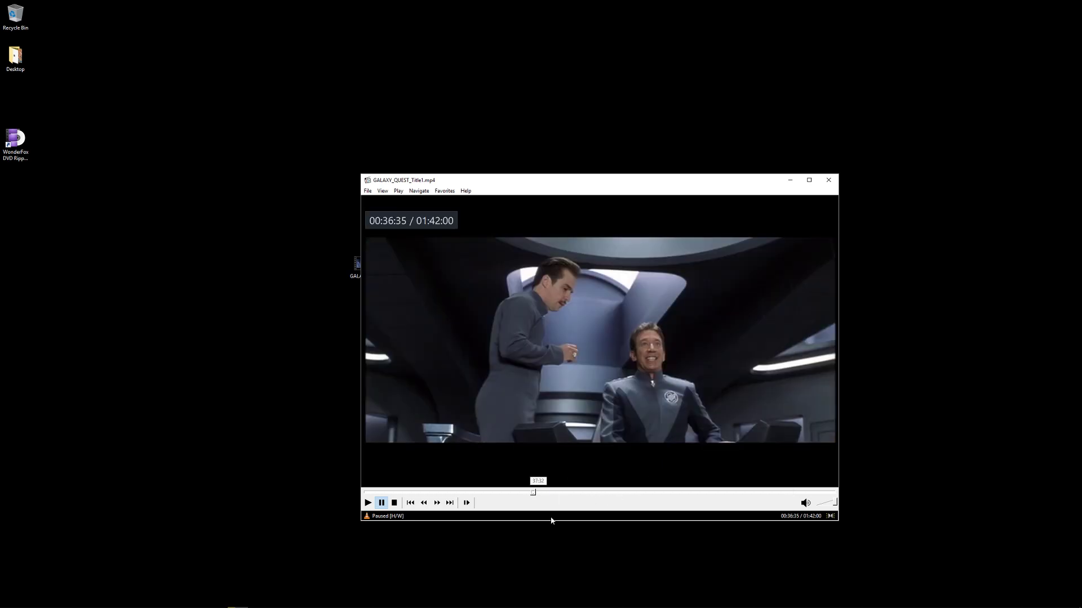
left_click(606, 492)
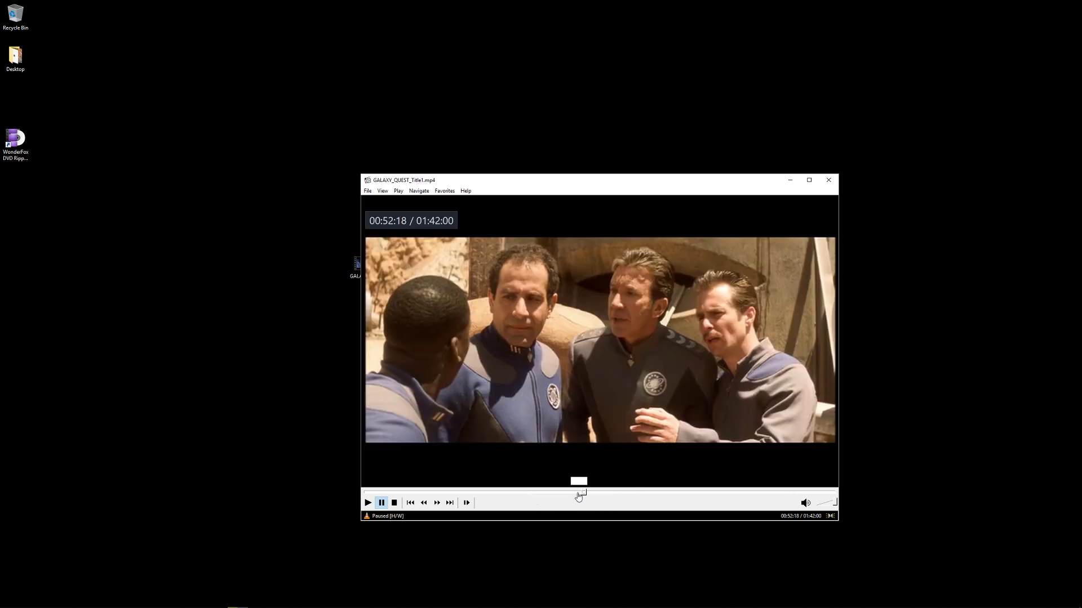
left_click(562, 493)
left_click(632, 493)
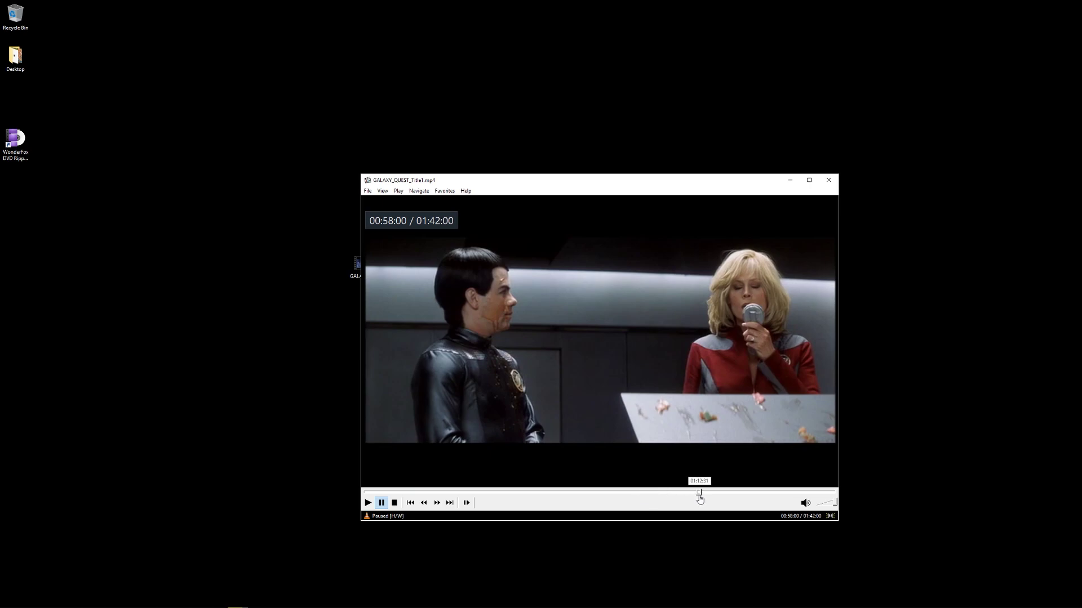
left_click(733, 494)
left_click(742, 494)
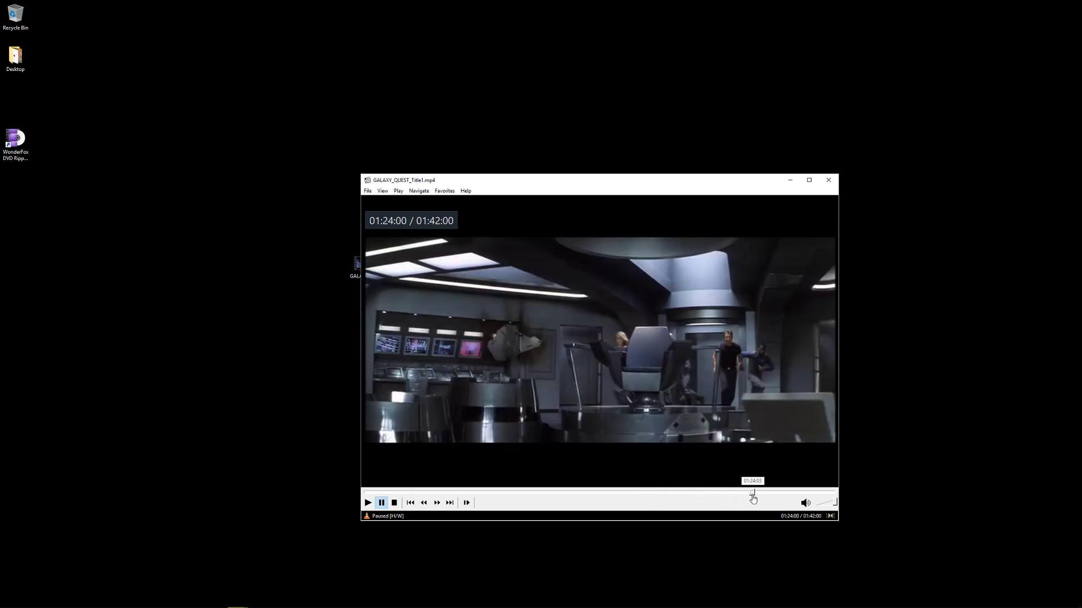
left_click(765, 494)
left_click(769, 493)
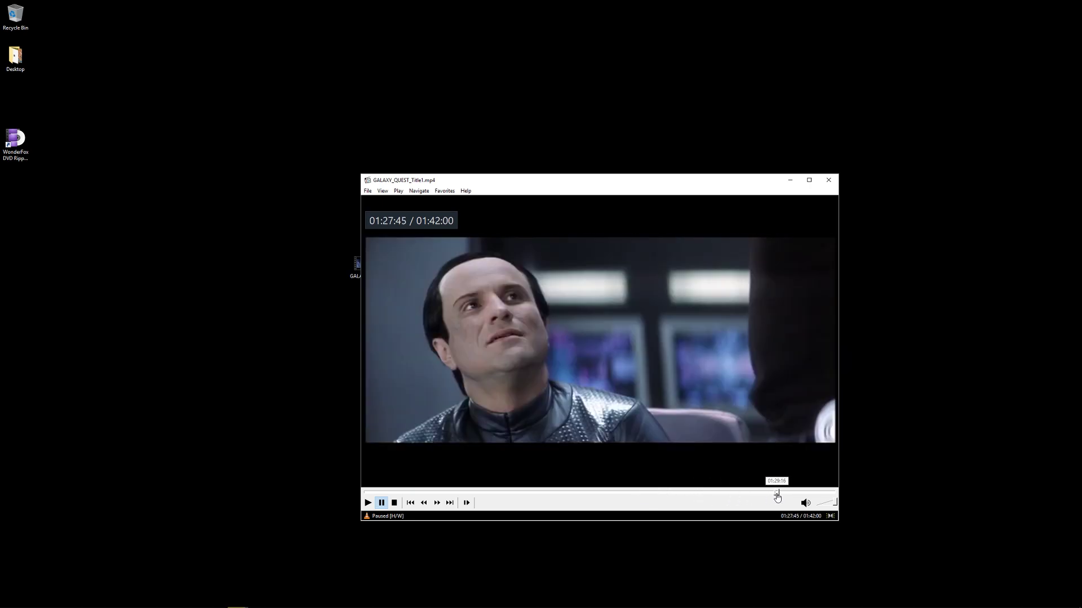
left_click(772, 493)
left_click(784, 493)
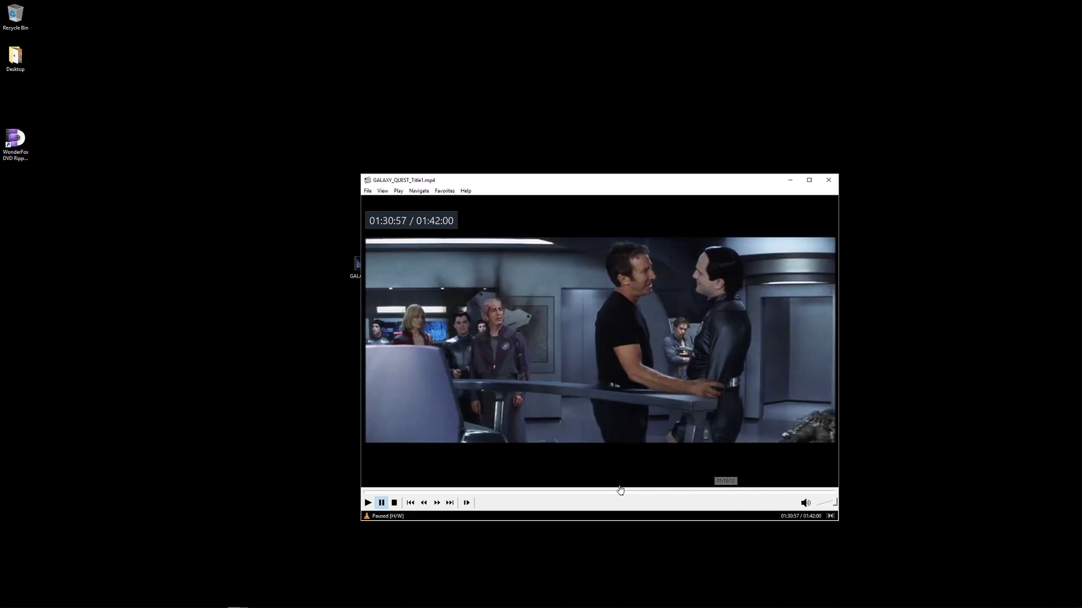
Go back to the scenes around 00:41 in the video and examine nearby frames, stopping at about 00:42:25.
left_click(555, 494)
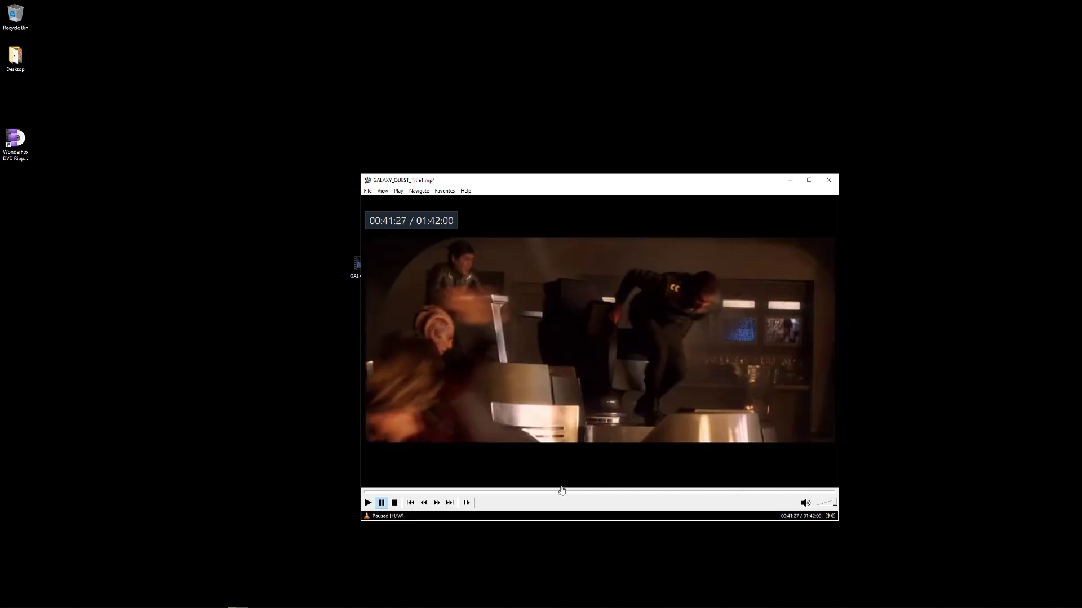
left_click(560, 492)
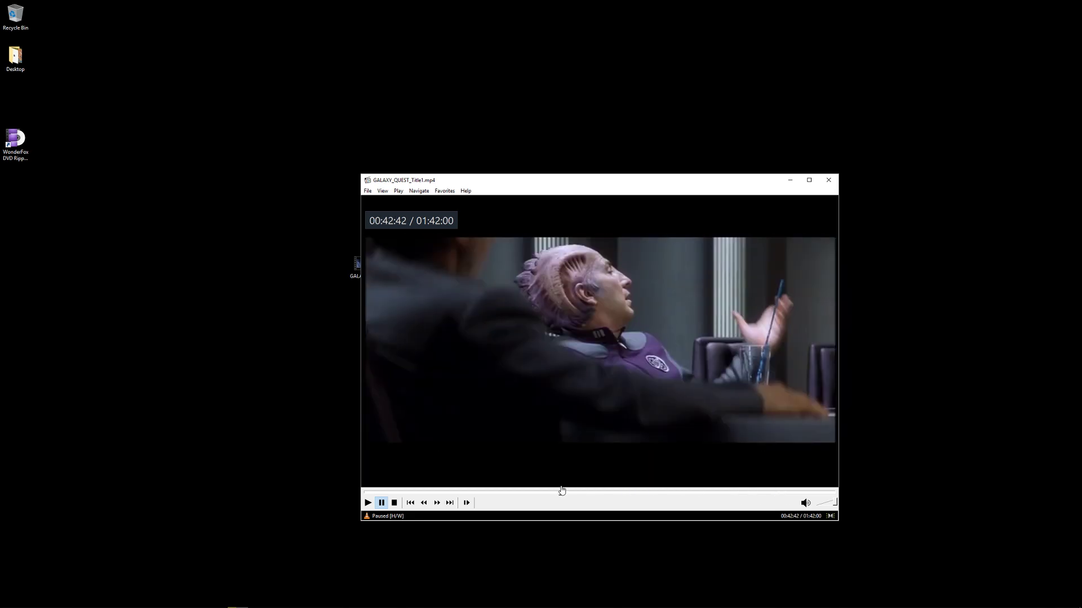
left_click(554, 492)
left_click(551, 492)
left_click(550, 492)
left_click(550, 493)
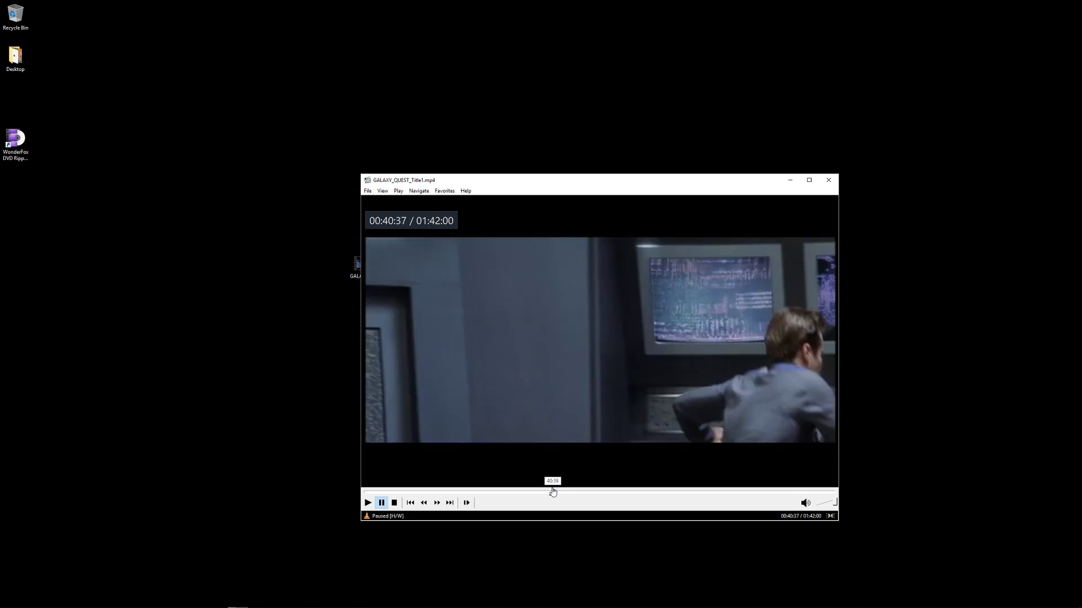
left_click(558, 493)
left_click(561, 493)
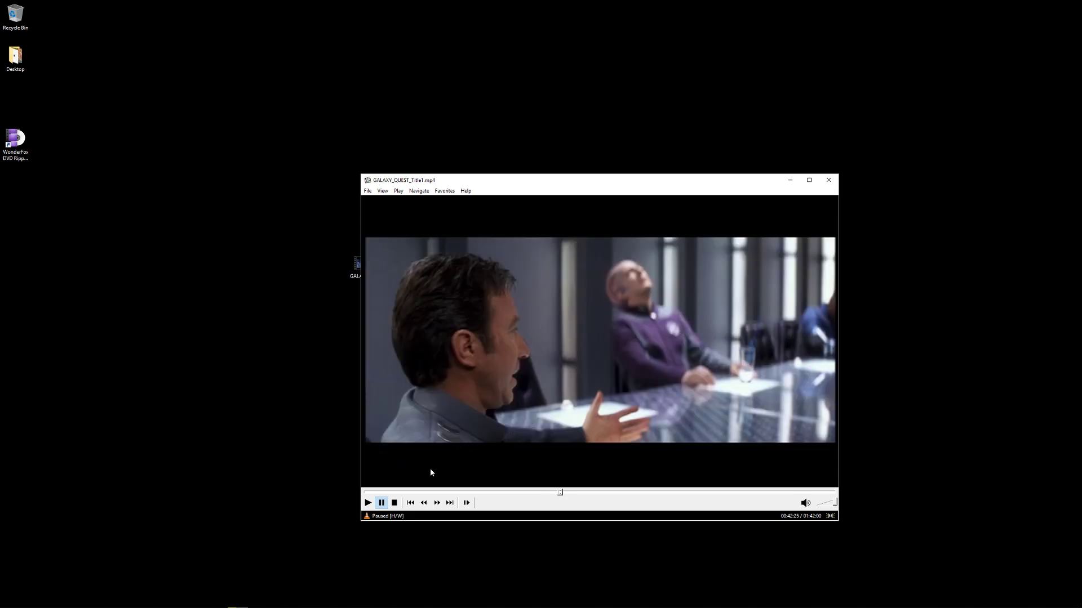
Move the player clear of the desktop file, switch to WonderFox DVD Ripper Pro, reposition its window and open the detailed output settings.
left_click_drag(554, 181, 606, 166)
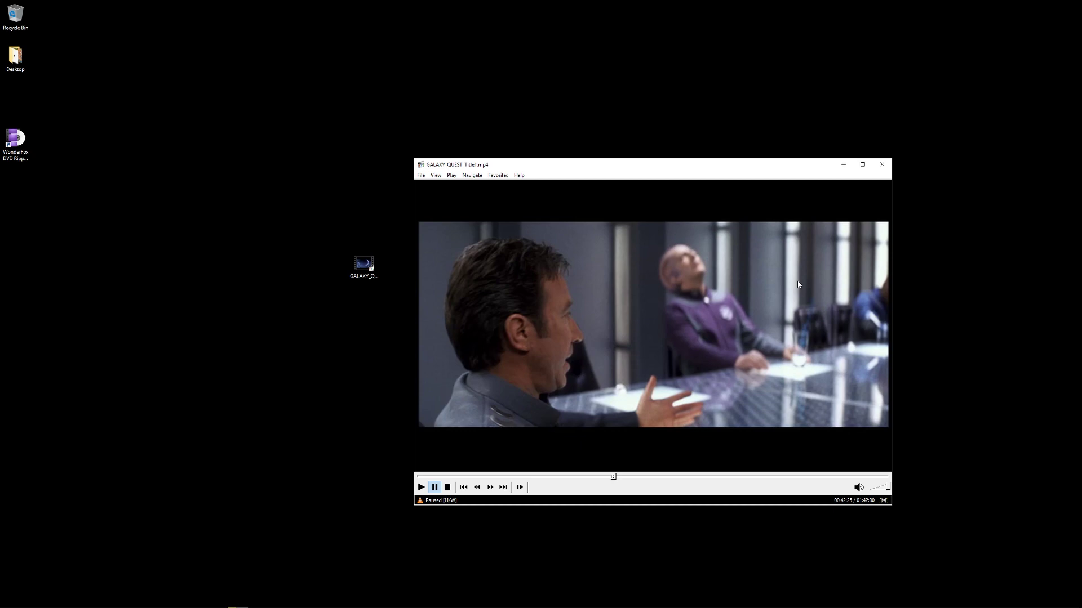
left_click(216, 601)
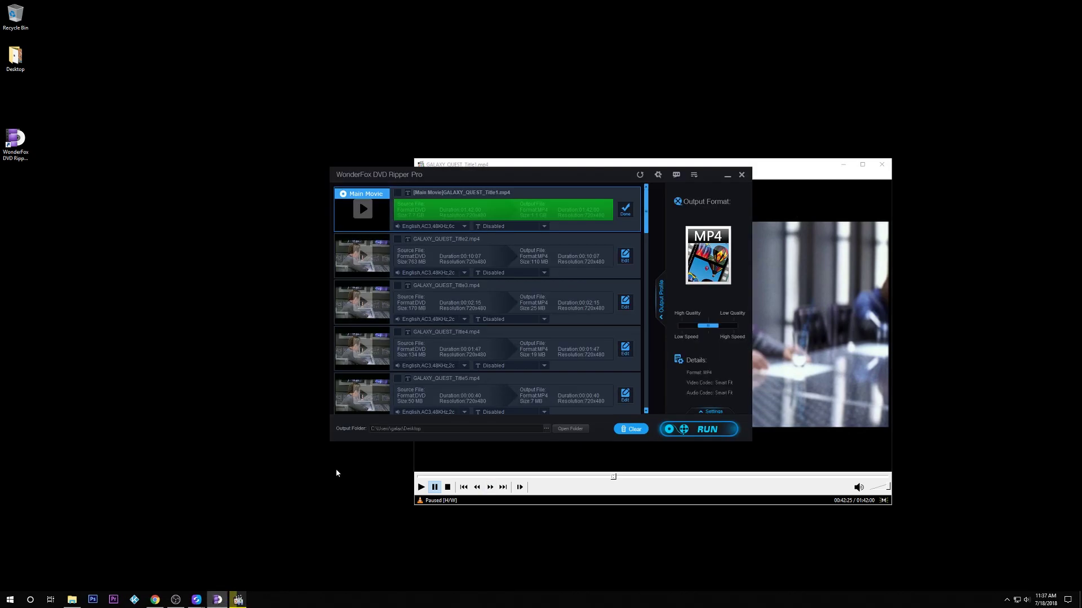
left_click_drag(599, 175, 686, 172)
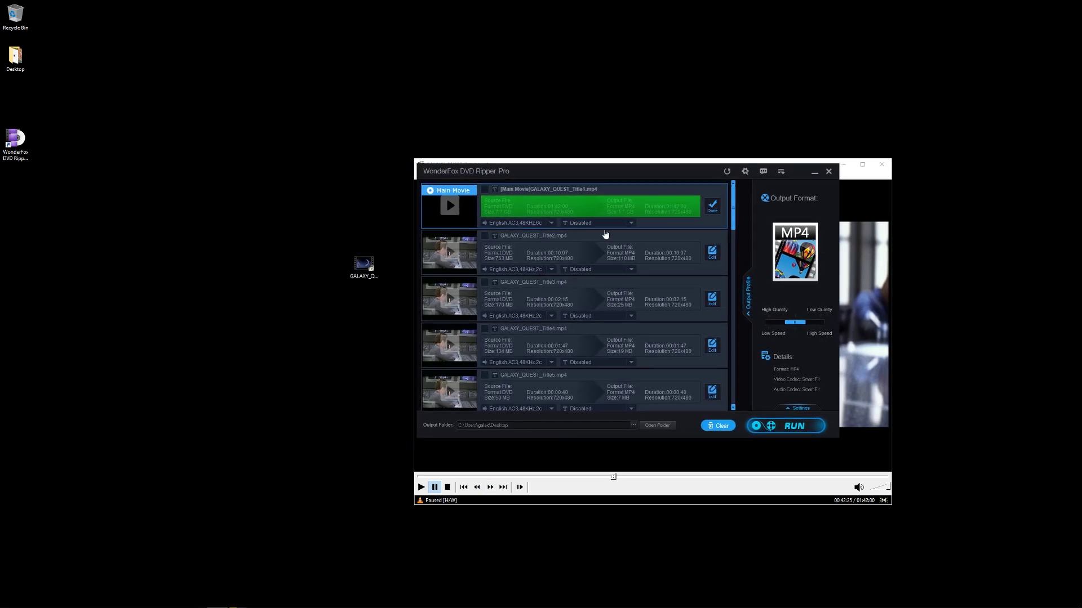
left_click(800, 408)
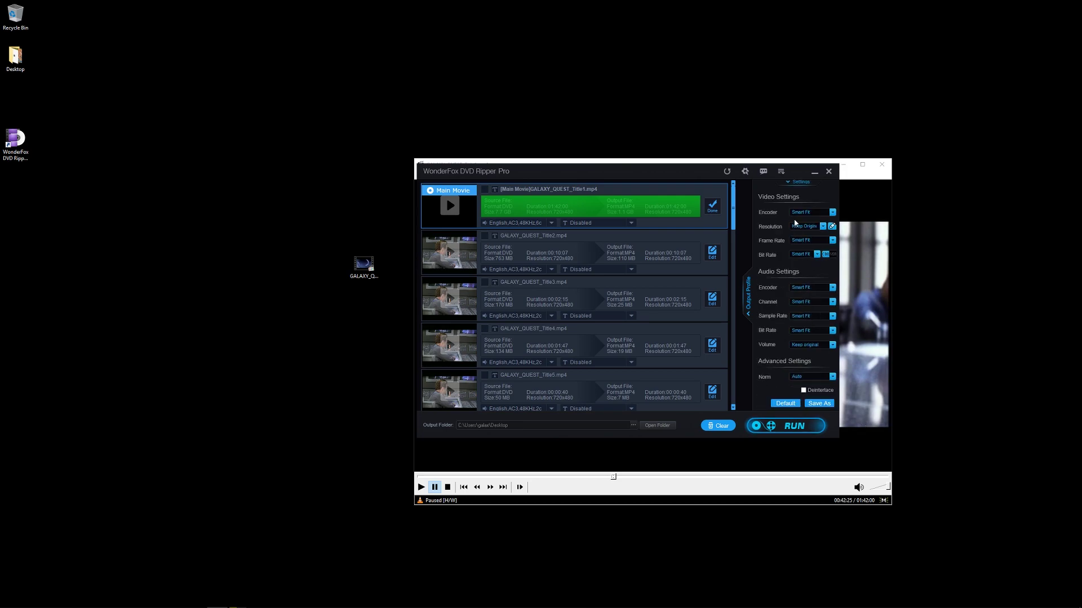